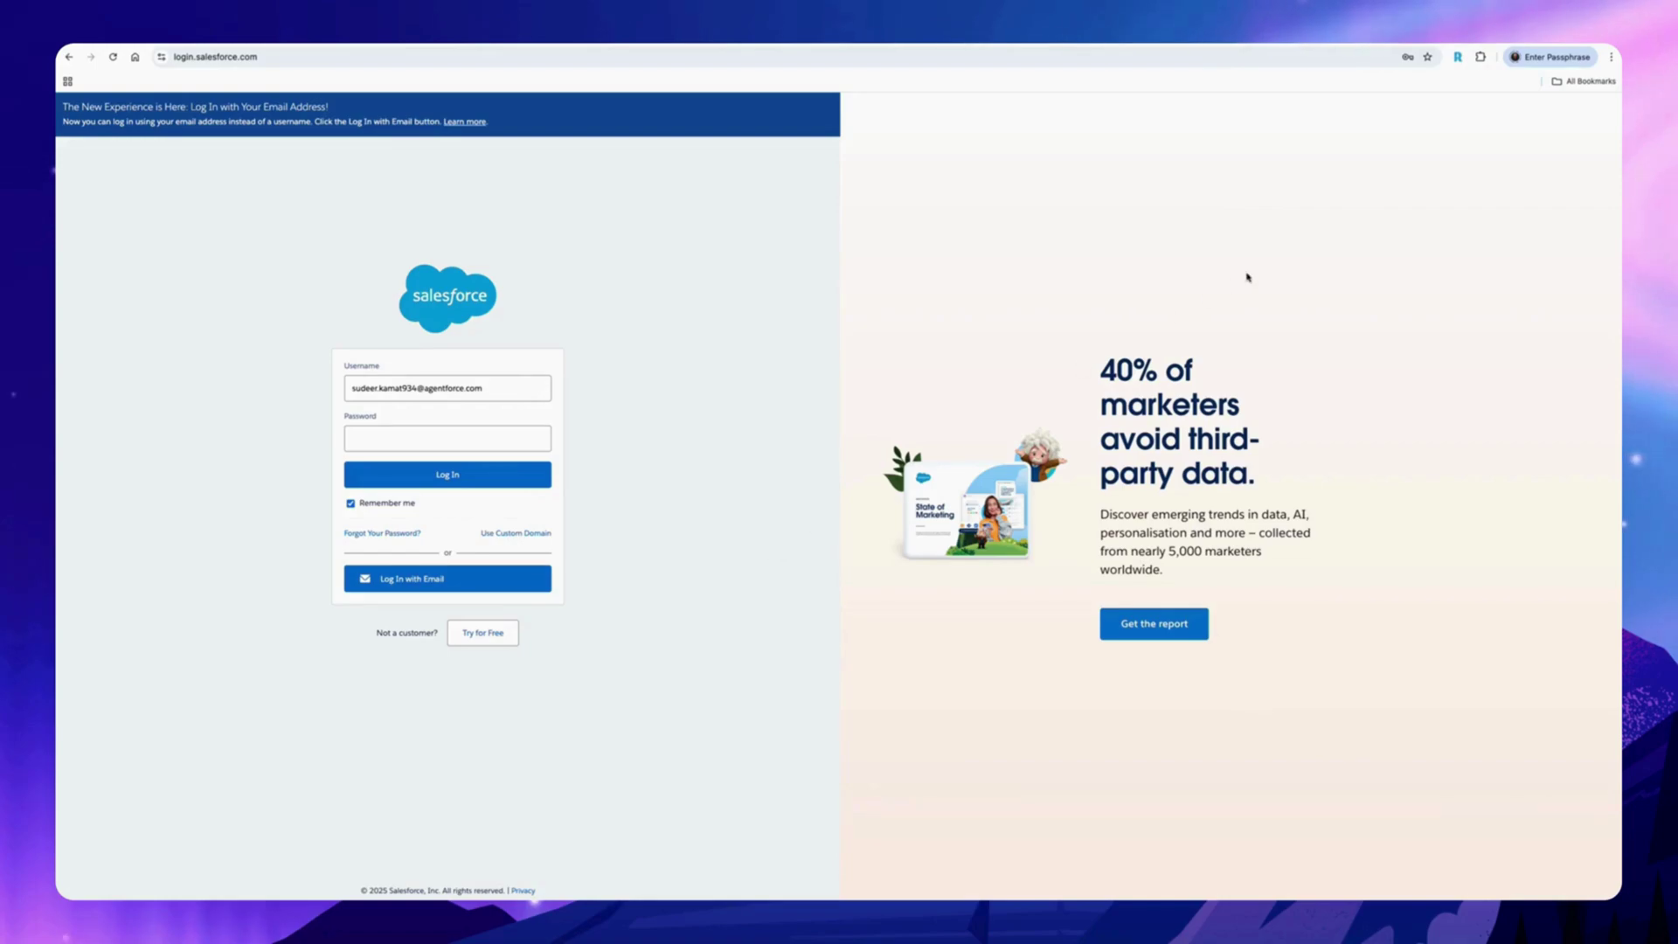
# Step: Turn Hide Login Page Ad on in the Revamp popup, then switch it back off
pyautogui.click(1457, 57)
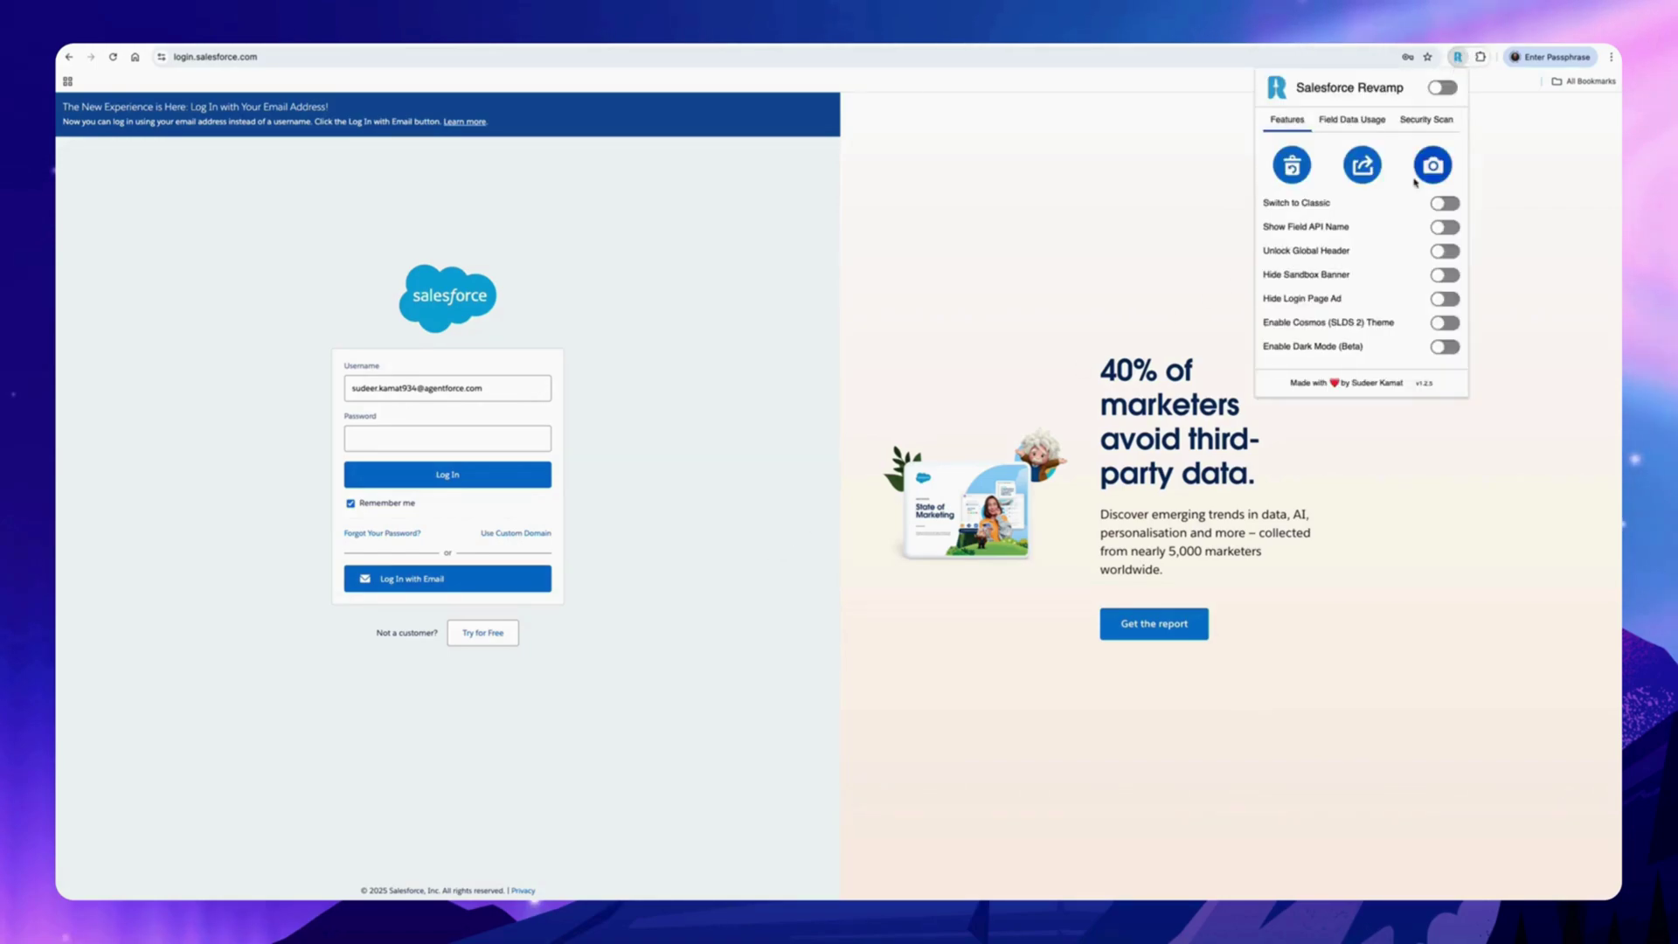
pyautogui.moveTo(1263, 298); pyautogui.dragTo(1347, 298)
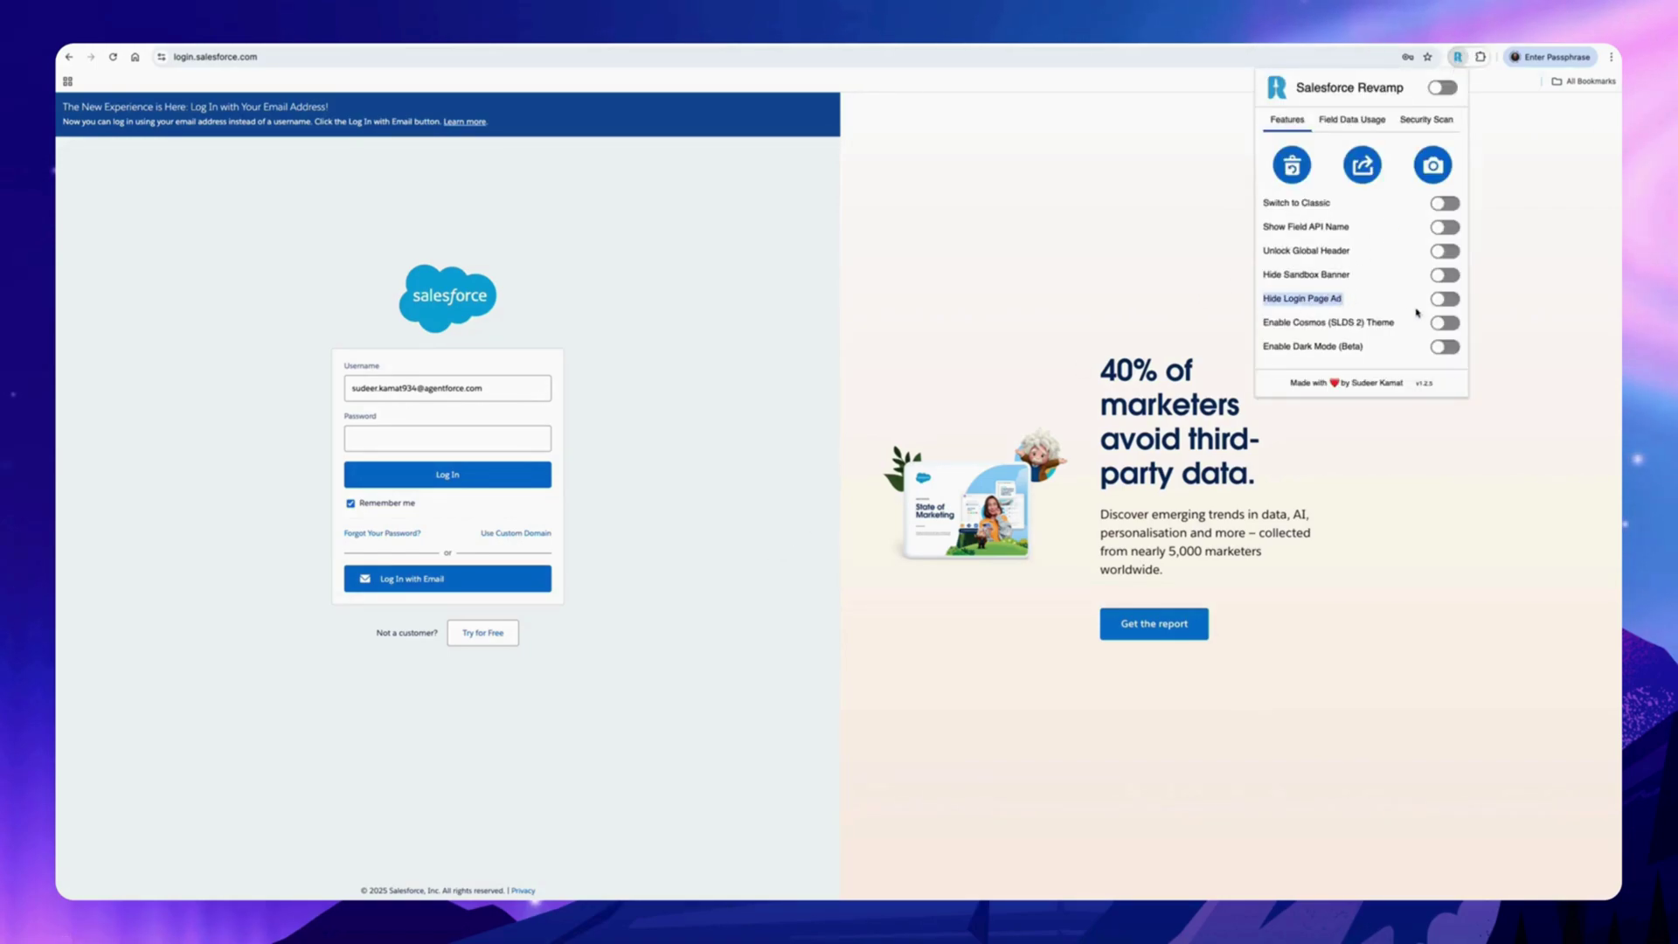
pyautogui.click(1444, 298)
pyautogui.click(1164, 308)
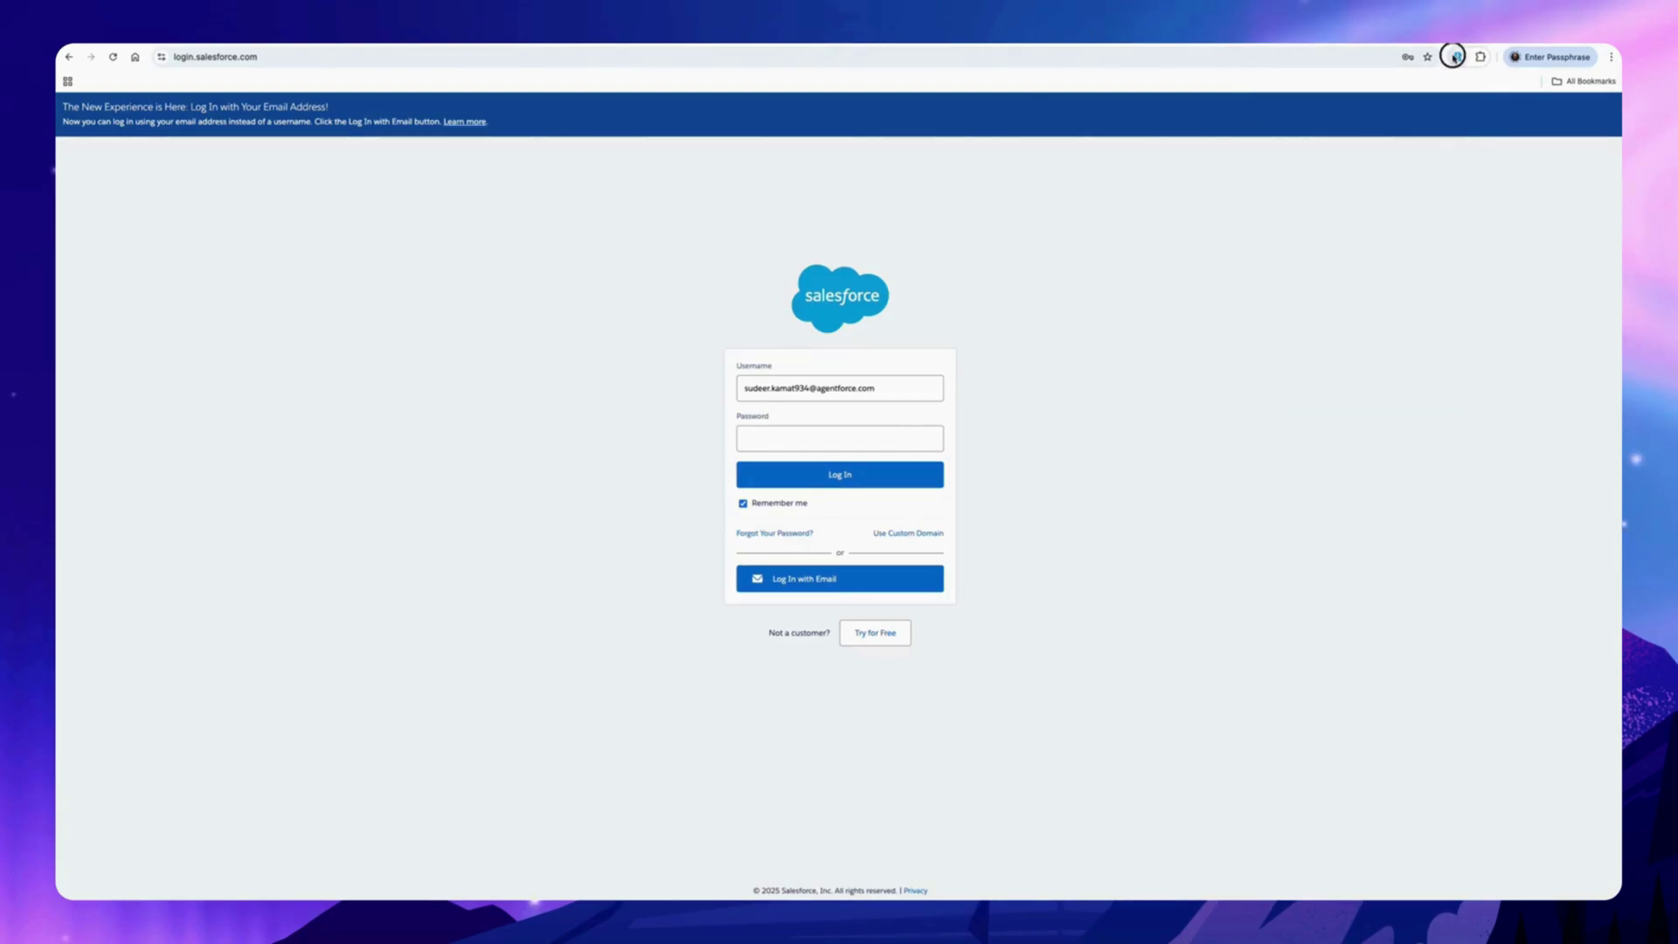
pyautogui.click(1457, 56)
pyautogui.click(1445, 298)
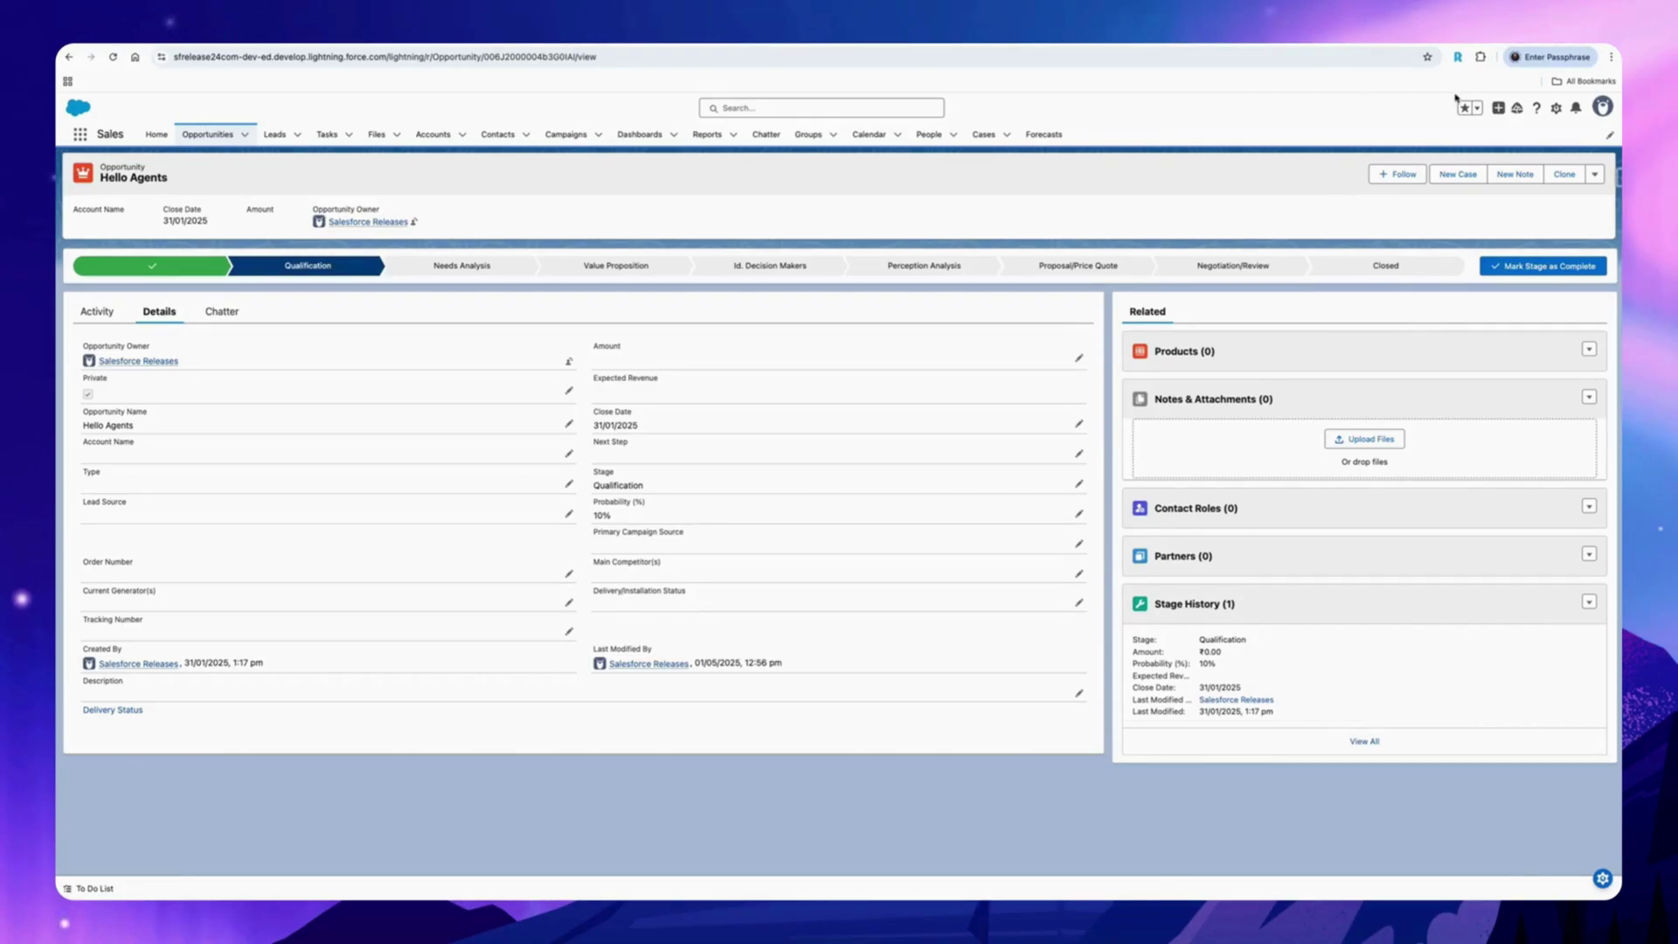
# Step: Try the Cosmos (SLDS 2) theme, enable Dark Mode (Beta), and leave Cosmos off
pyautogui.click(1458, 57)
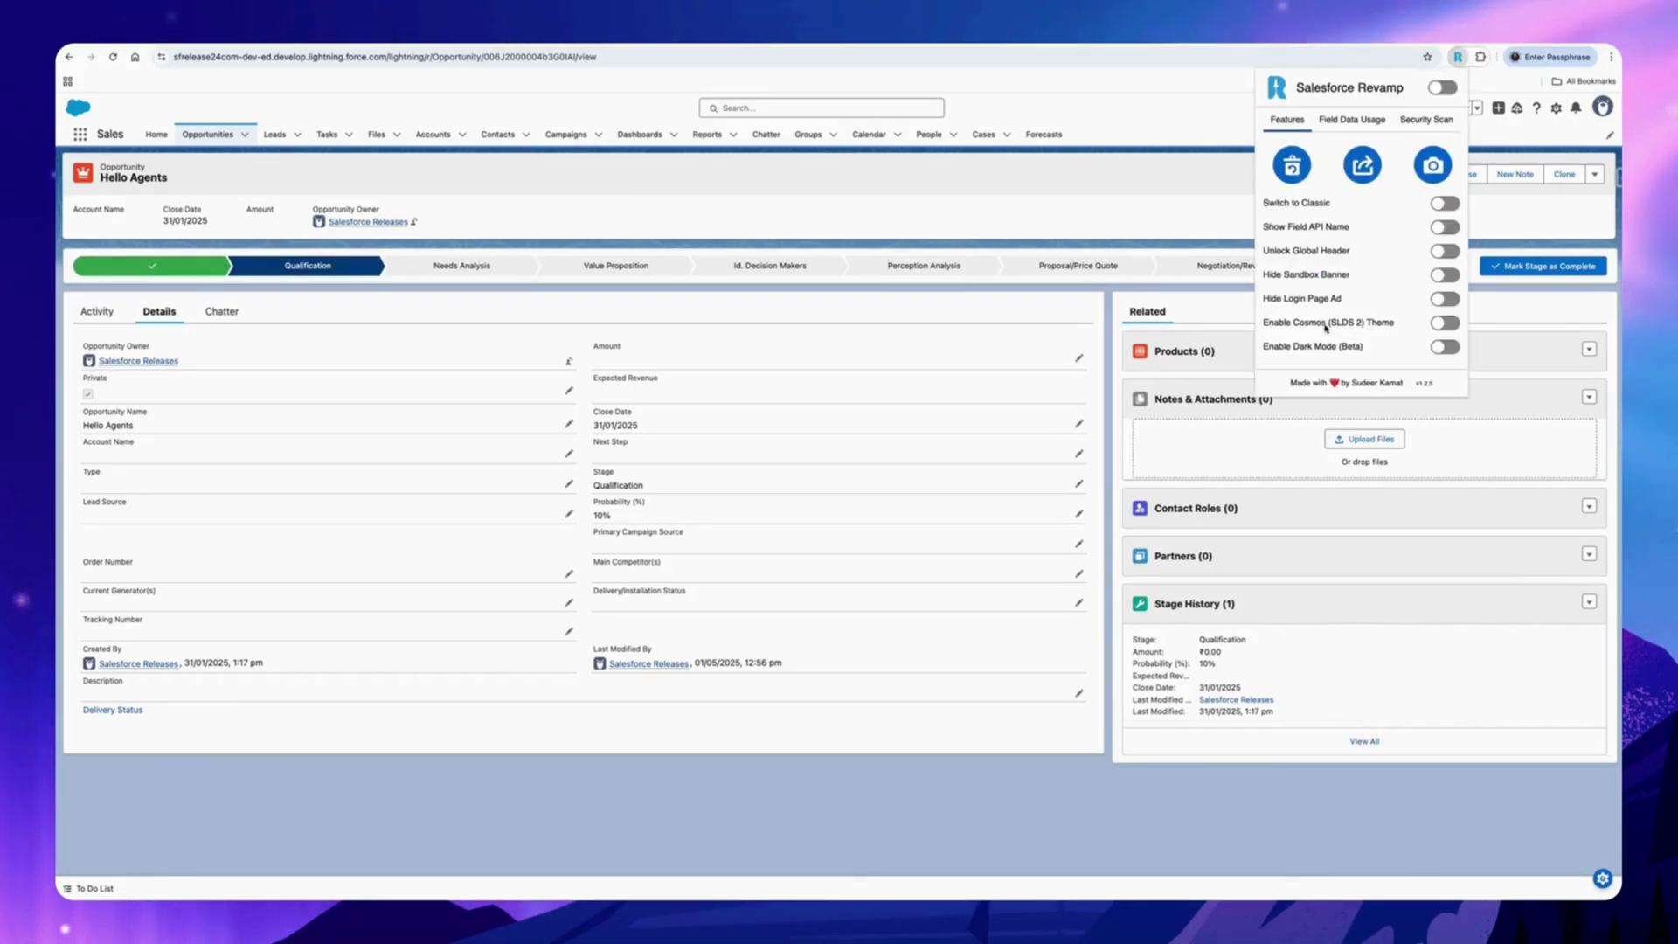
pyautogui.click(1446, 323)
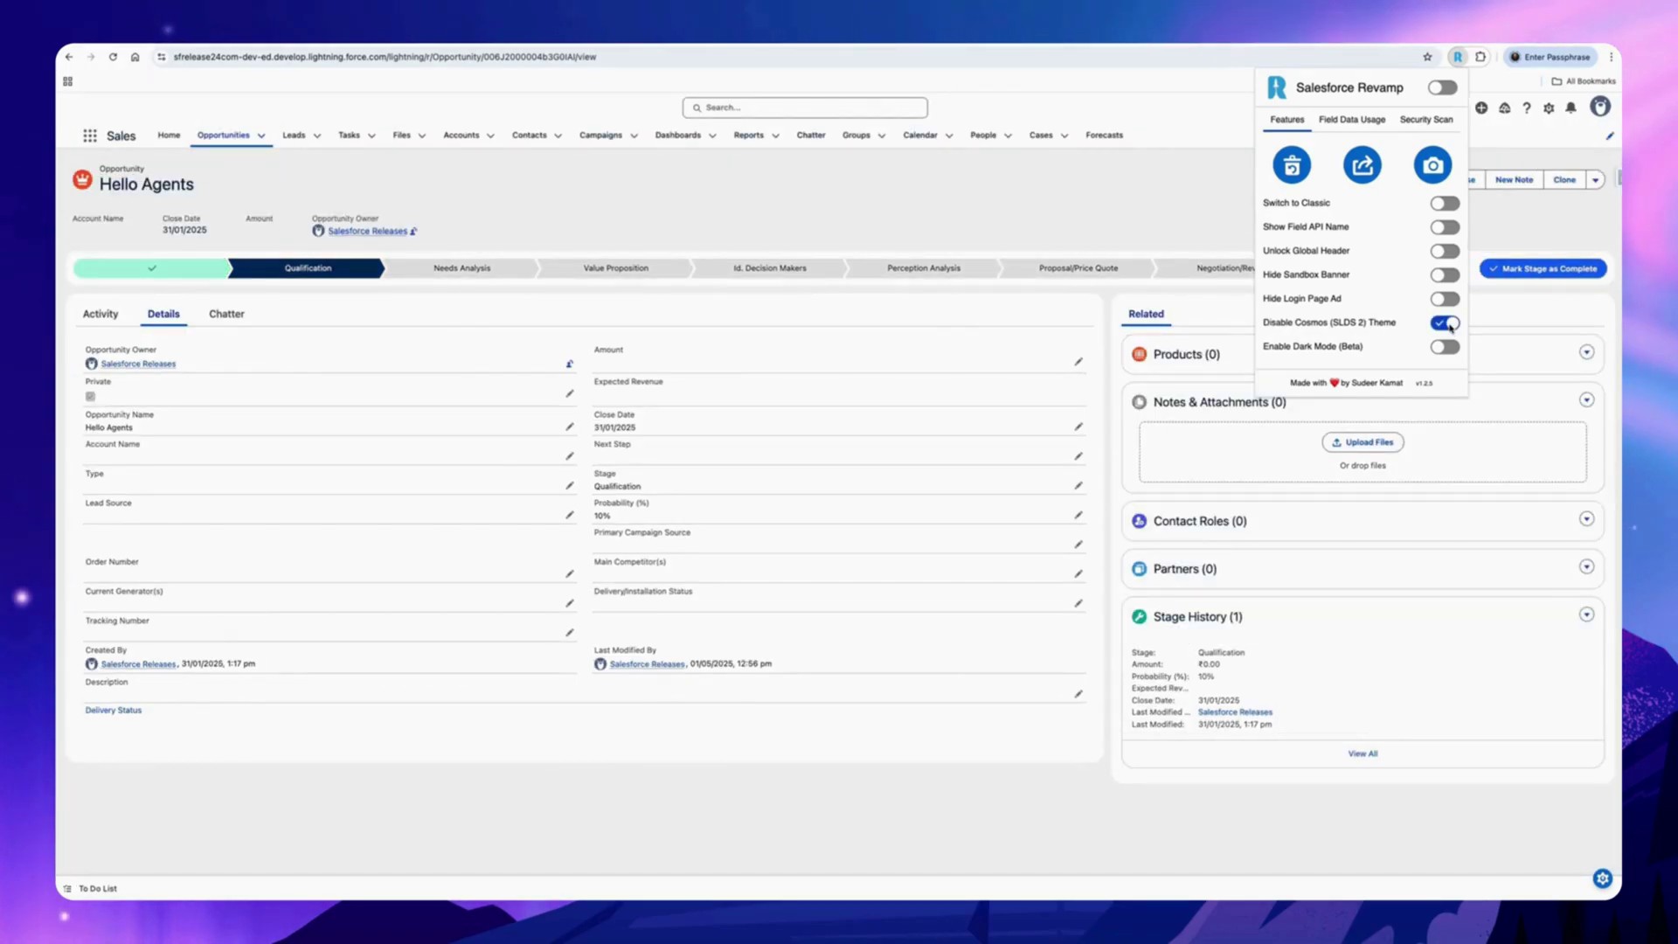
pyautogui.click(1446, 323)
pyautogui.click(1446, 323)
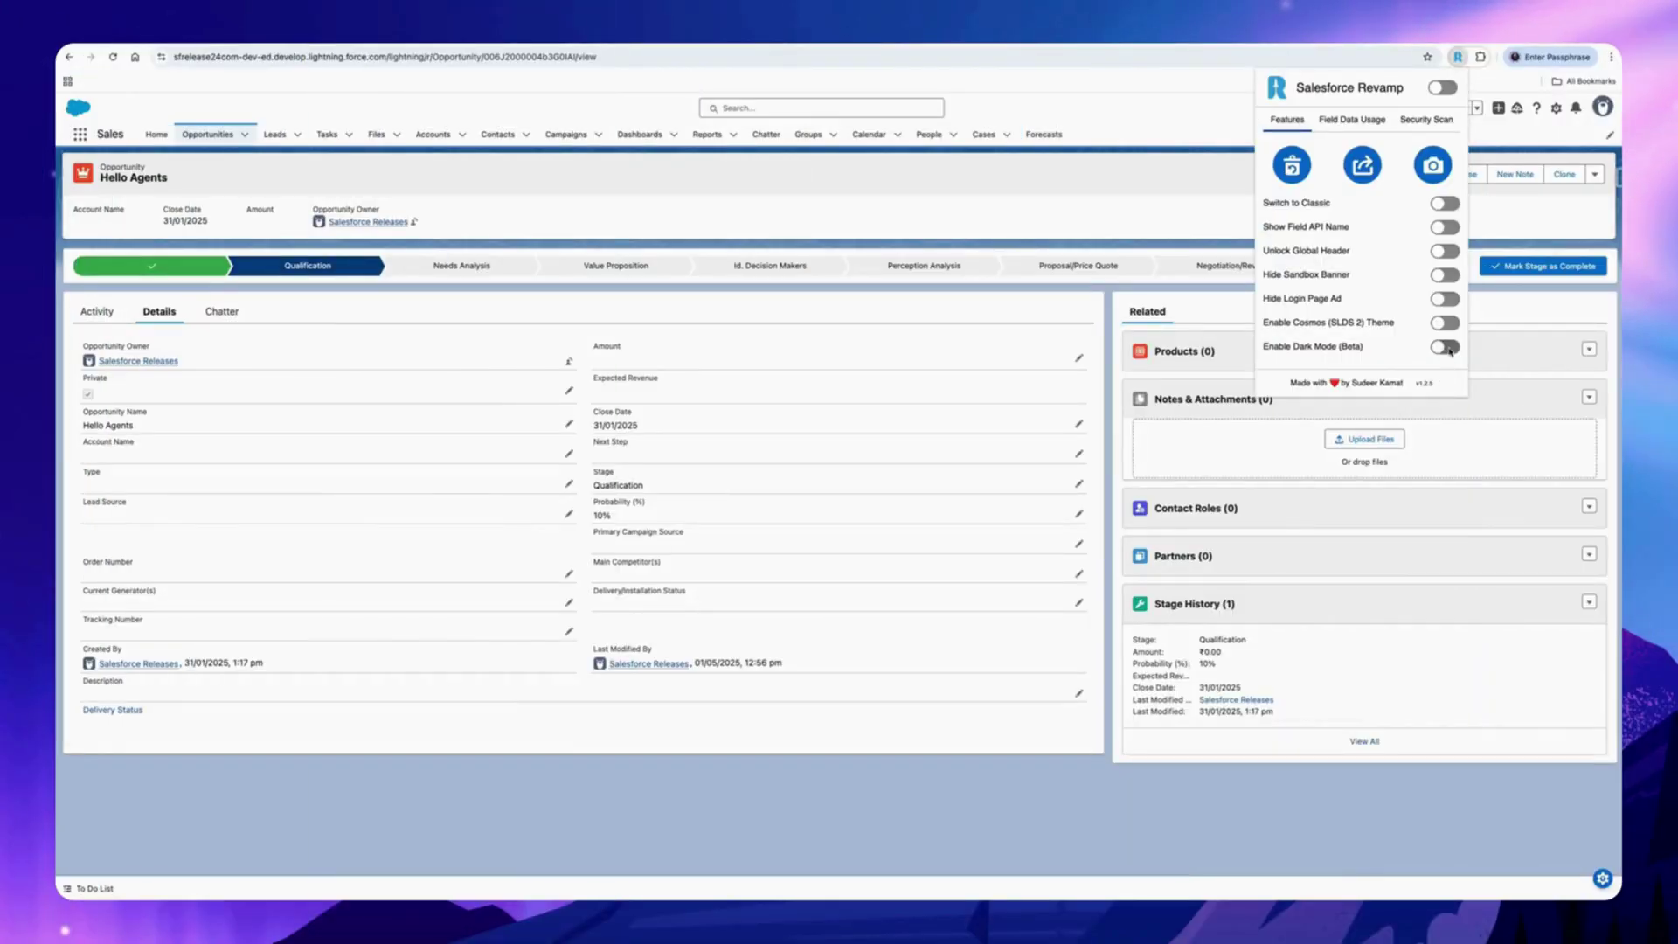
pyautogui.click(1446, 347)
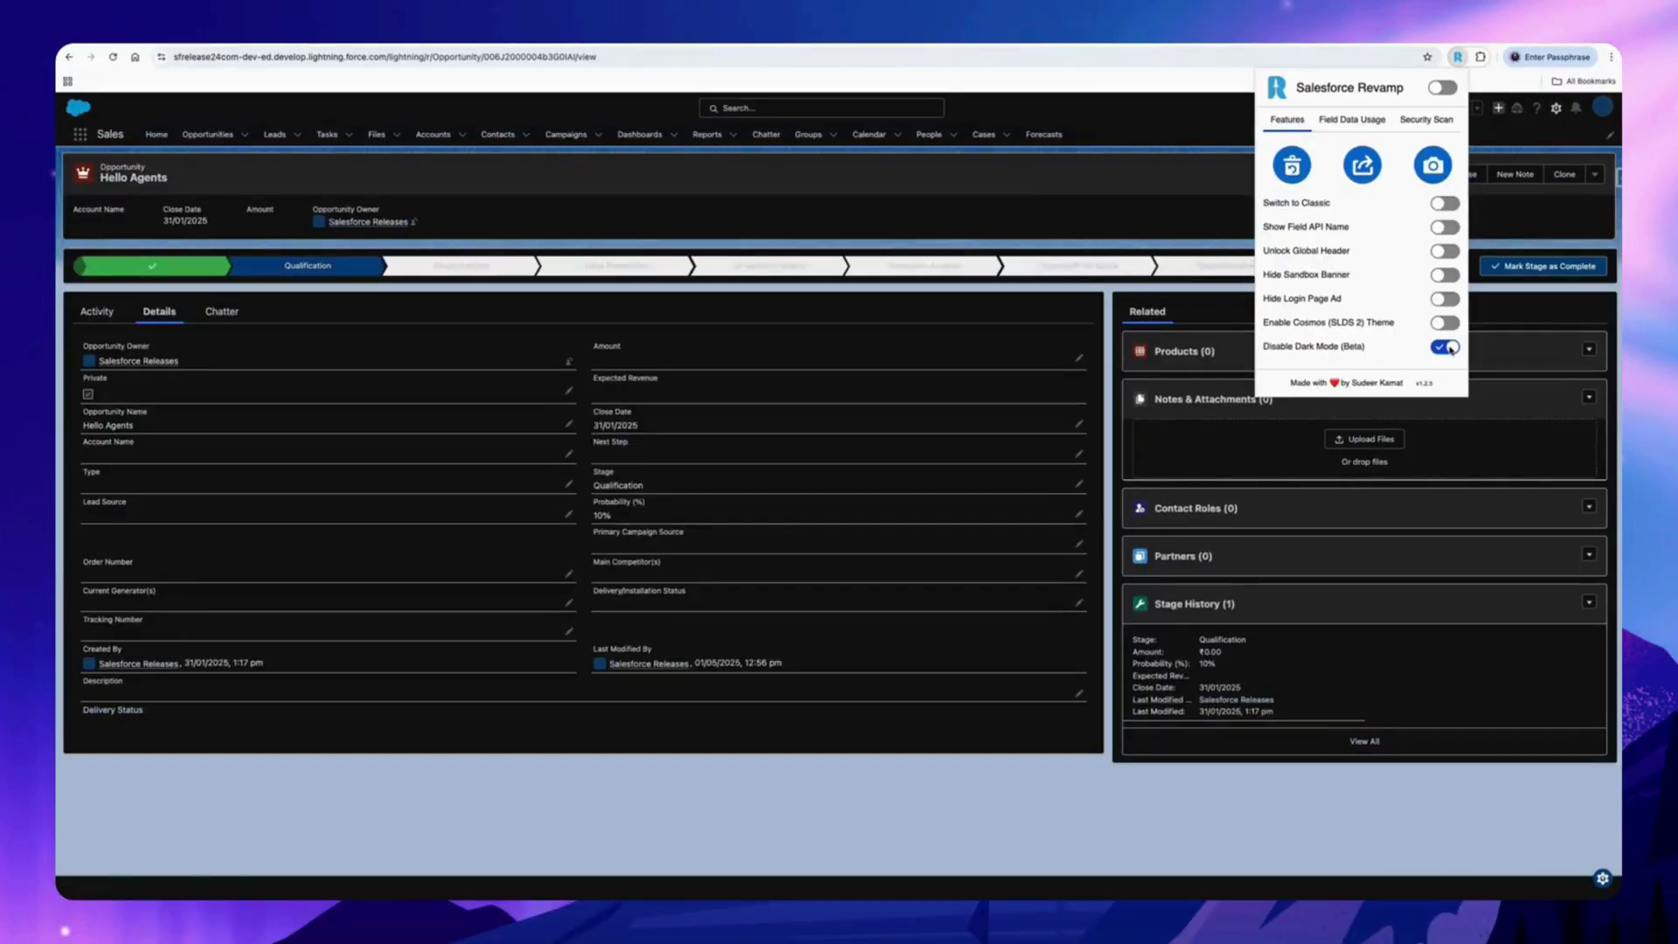
pyautogui.click(1446, 324)
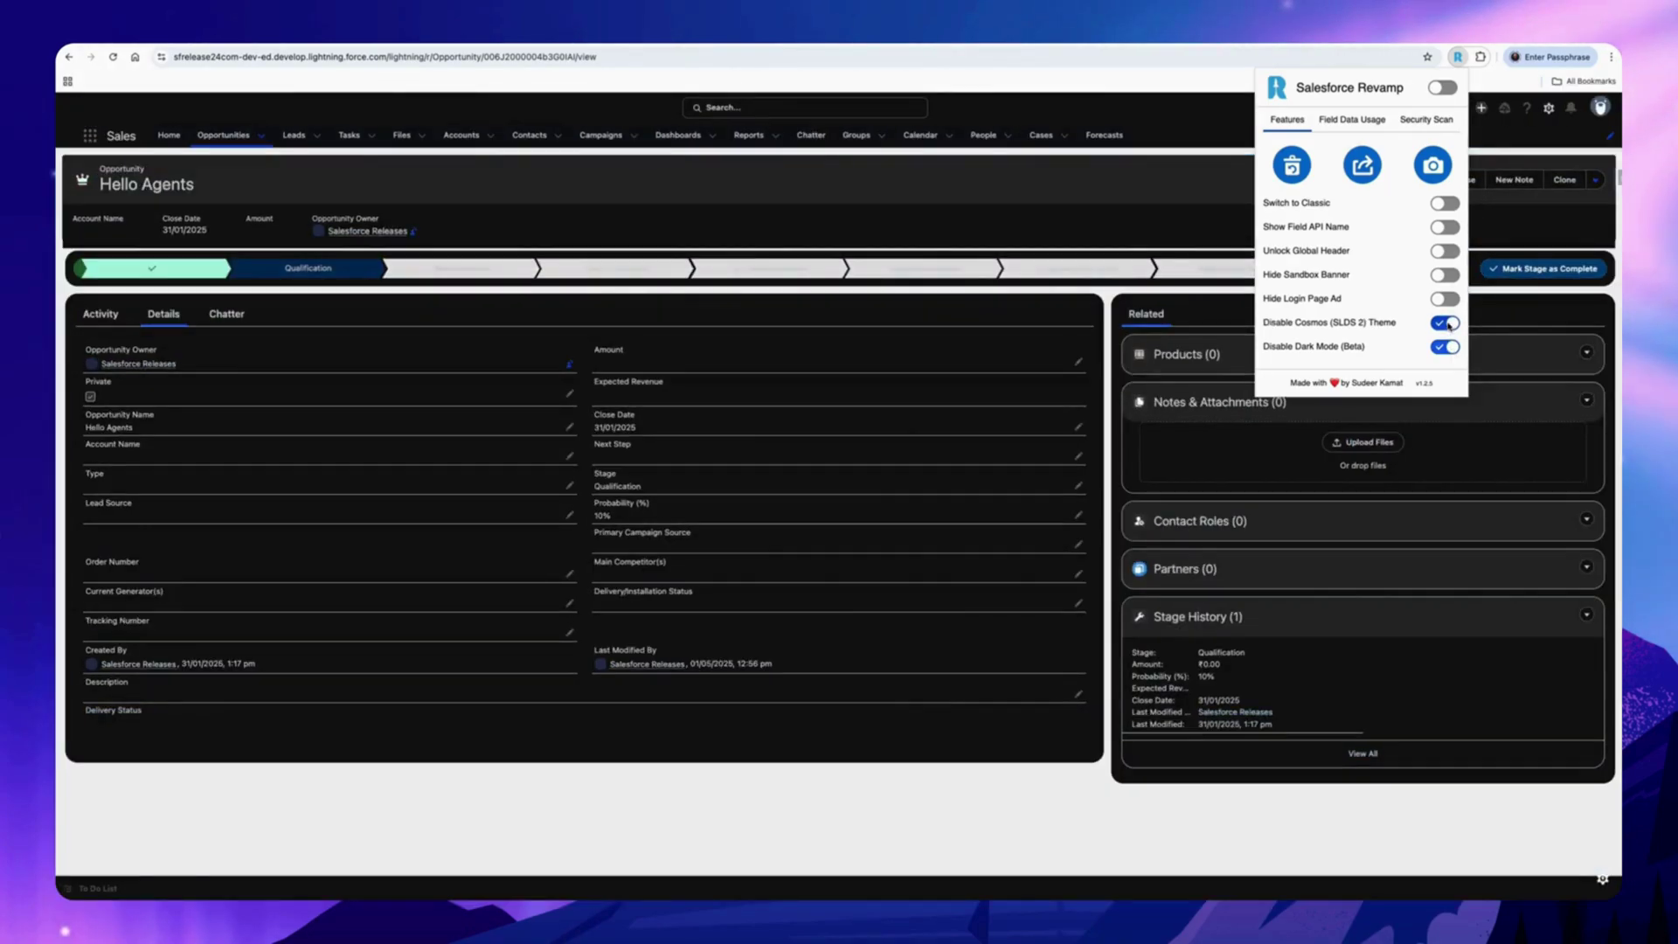
pyautogui.click(1446, 323)
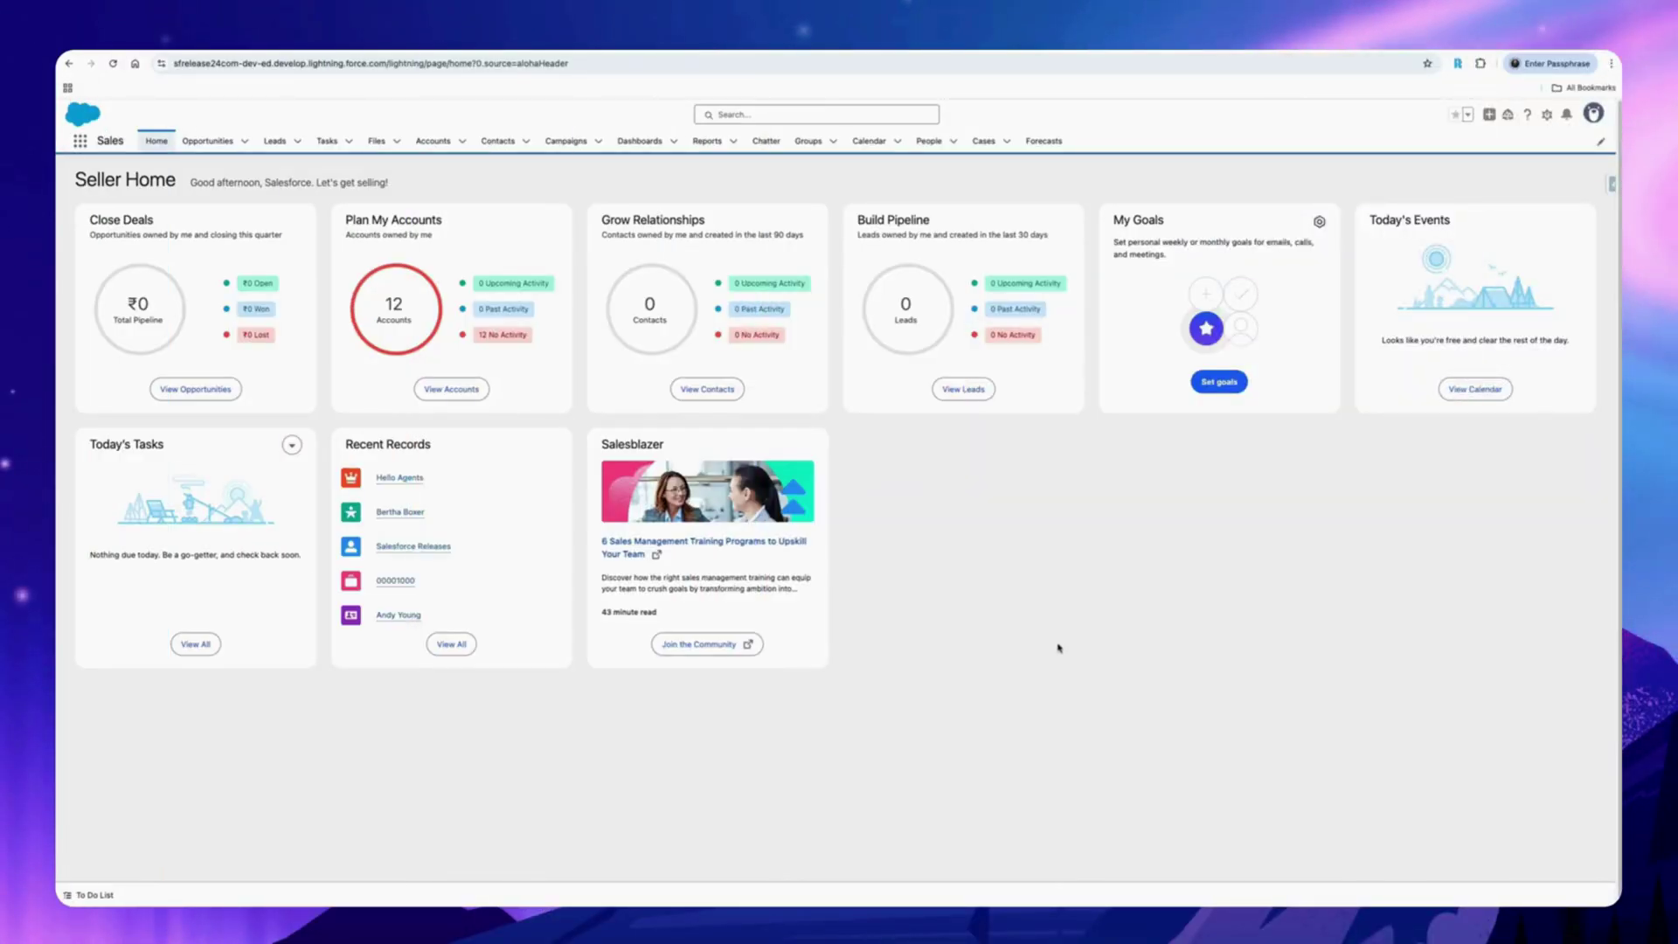
pyautogui.click(1456, 62)
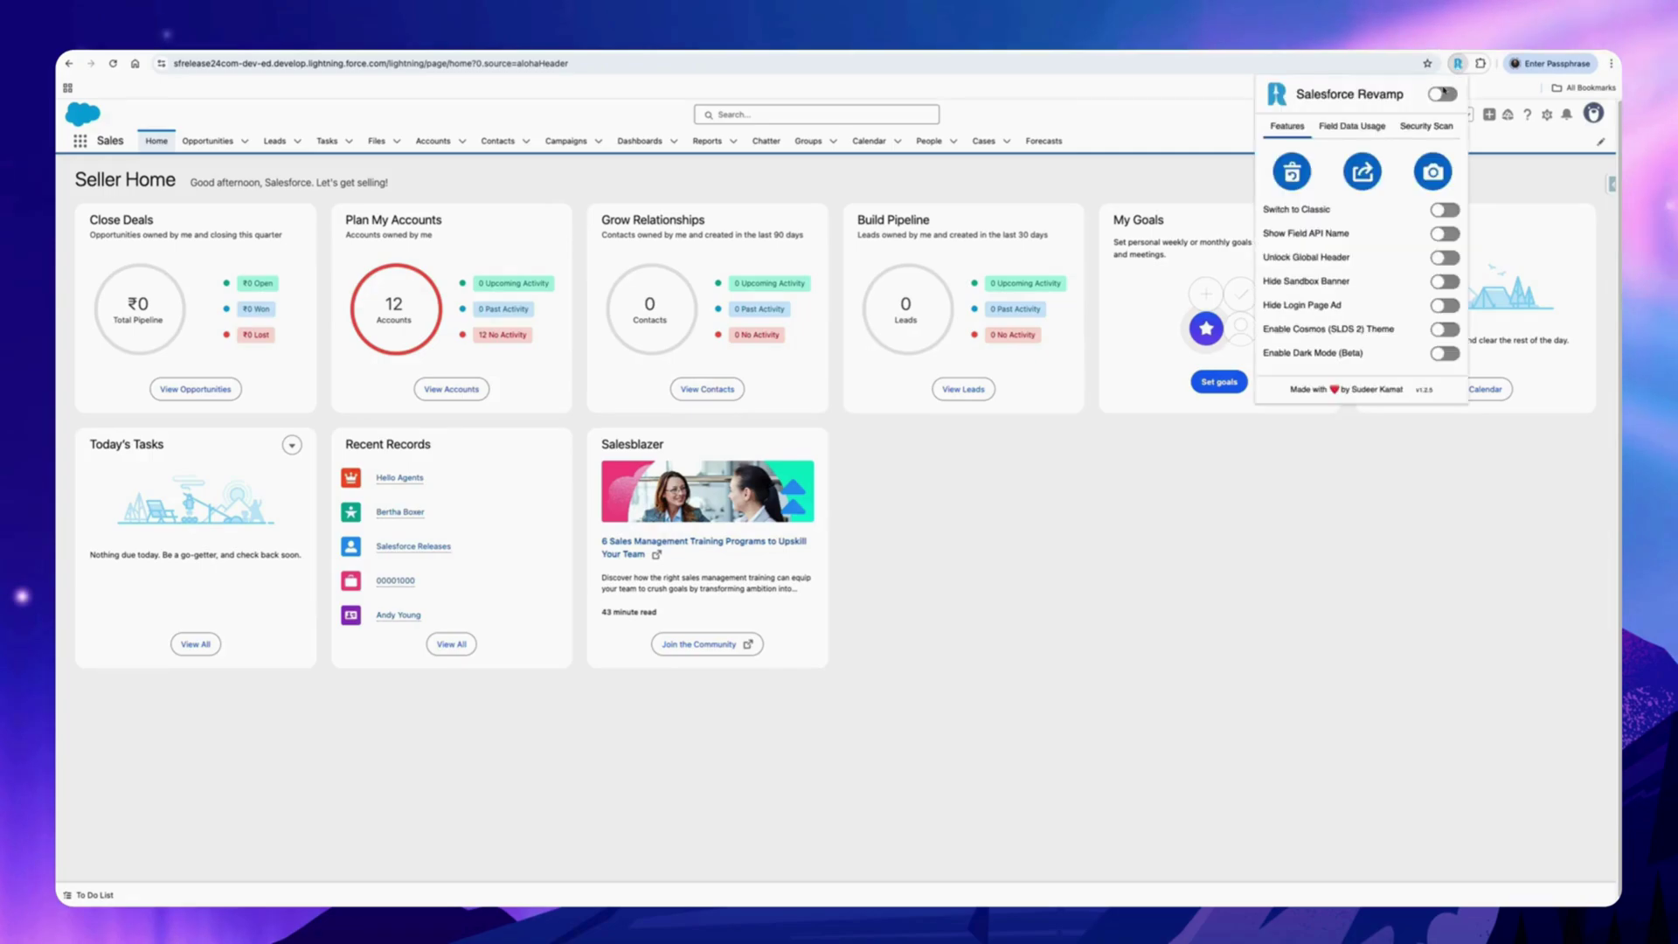
pyautogui.click(1292, 175)
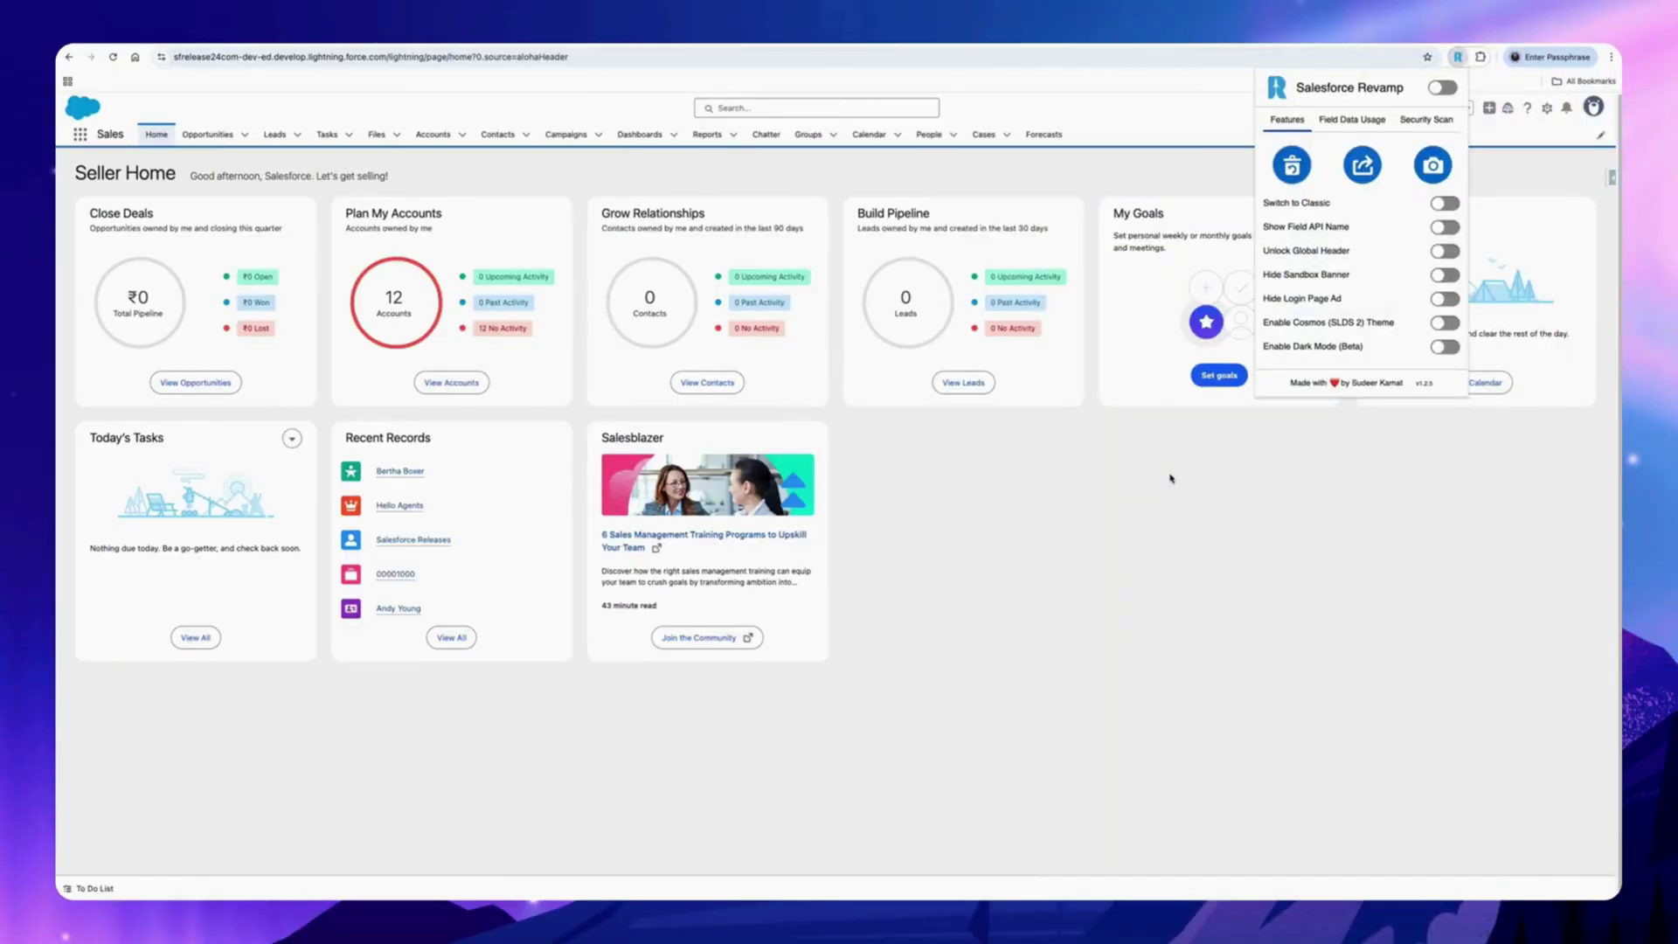
pyautogui.click(1433, 166)
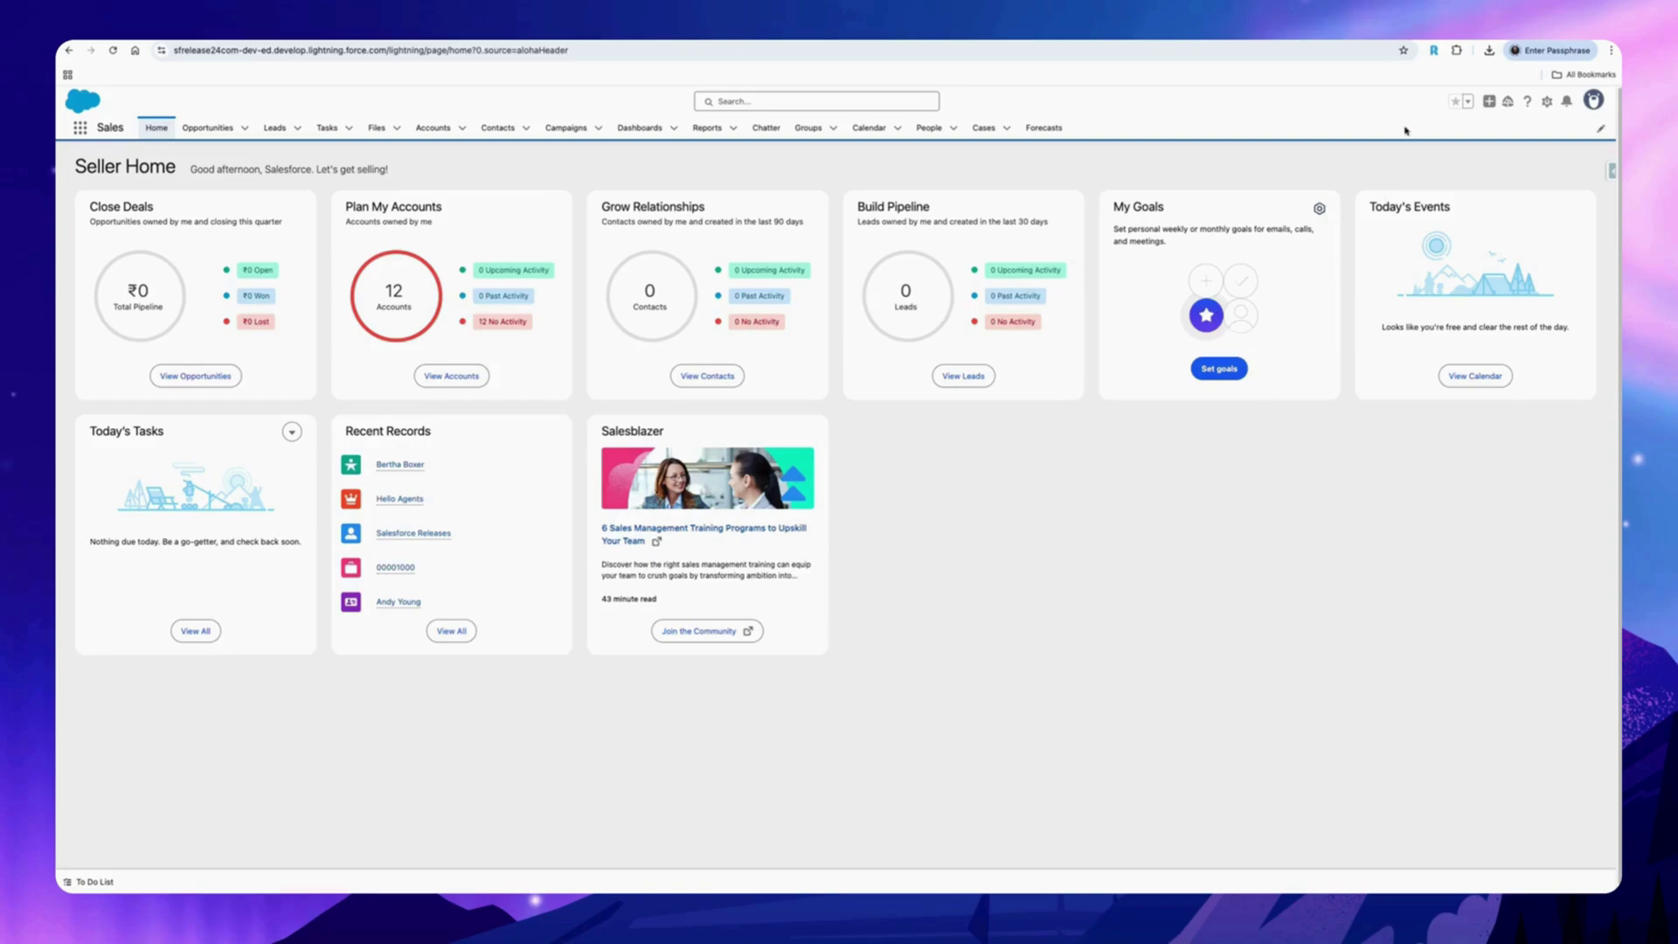
pyautogui.click(1433, 52)
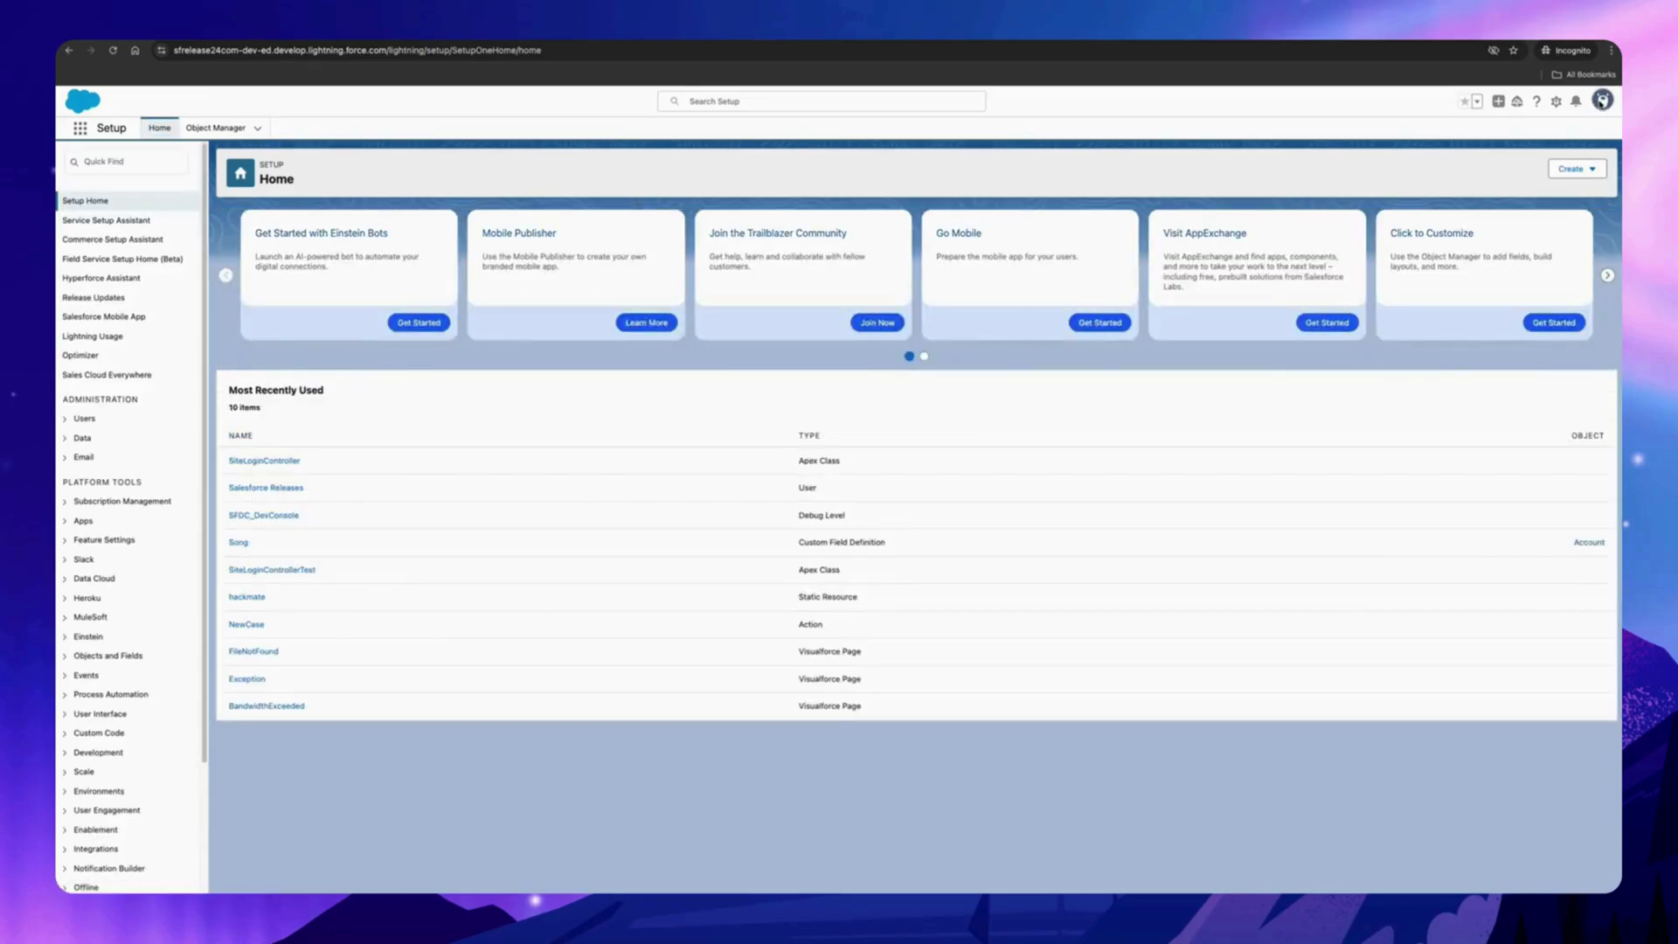
pyautogui.click(1602, 101)
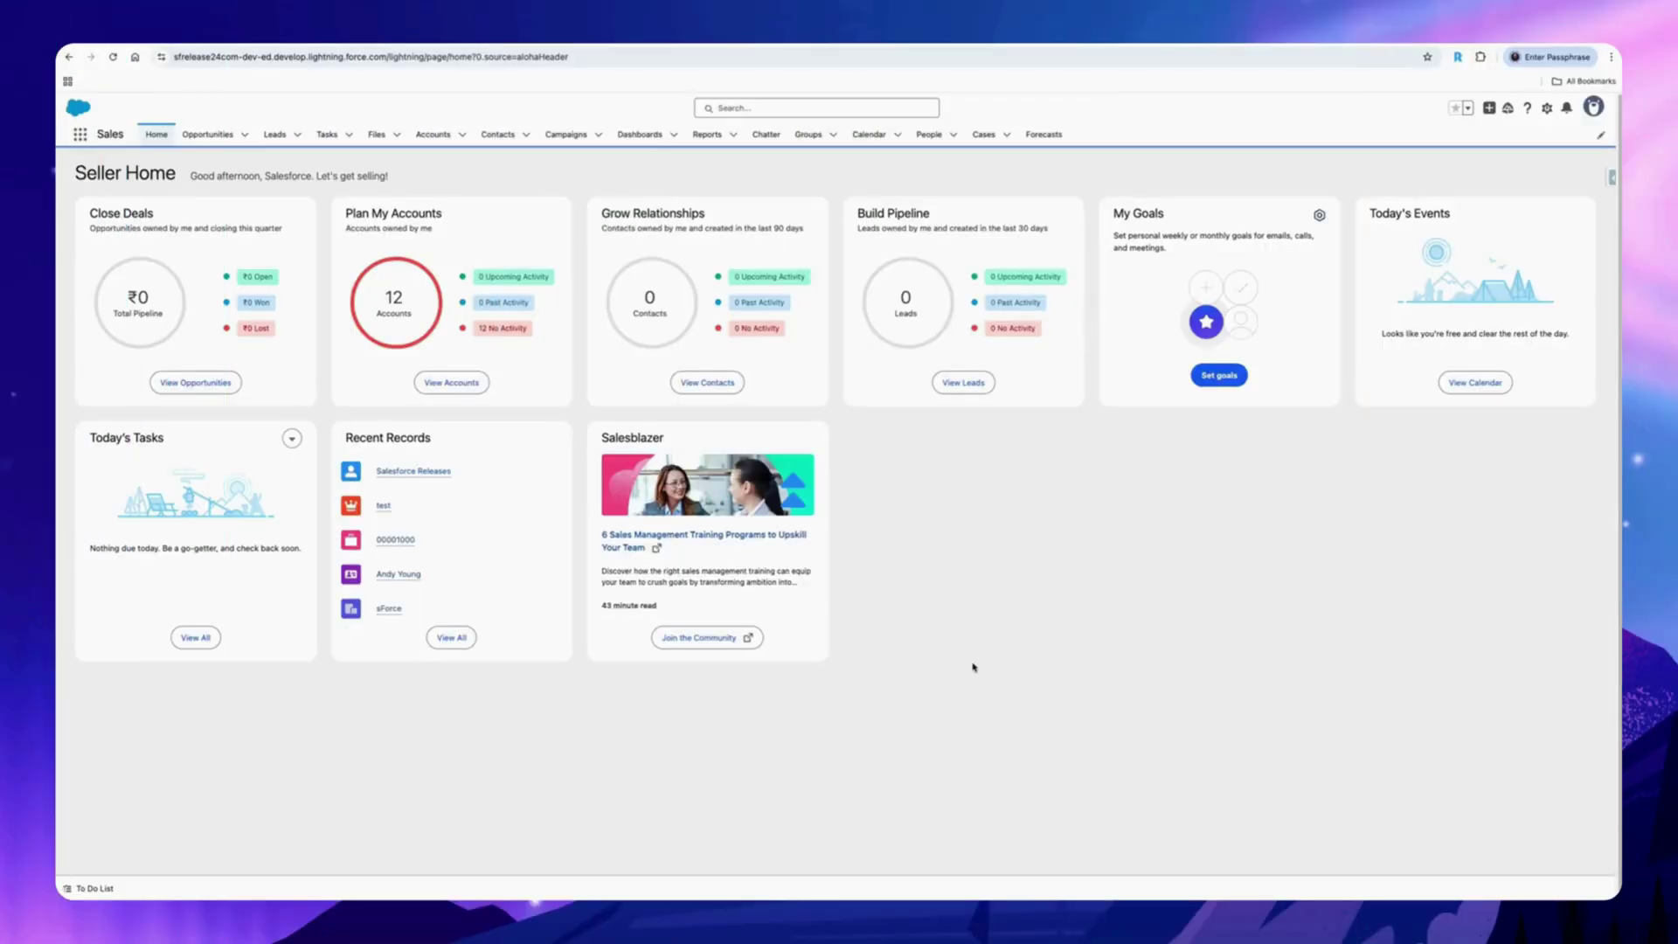
# Step: Switch Salesforce to Classic via the Revamp popup, then reopen it to return to Lightning
pyautogui.click(1457, 57)
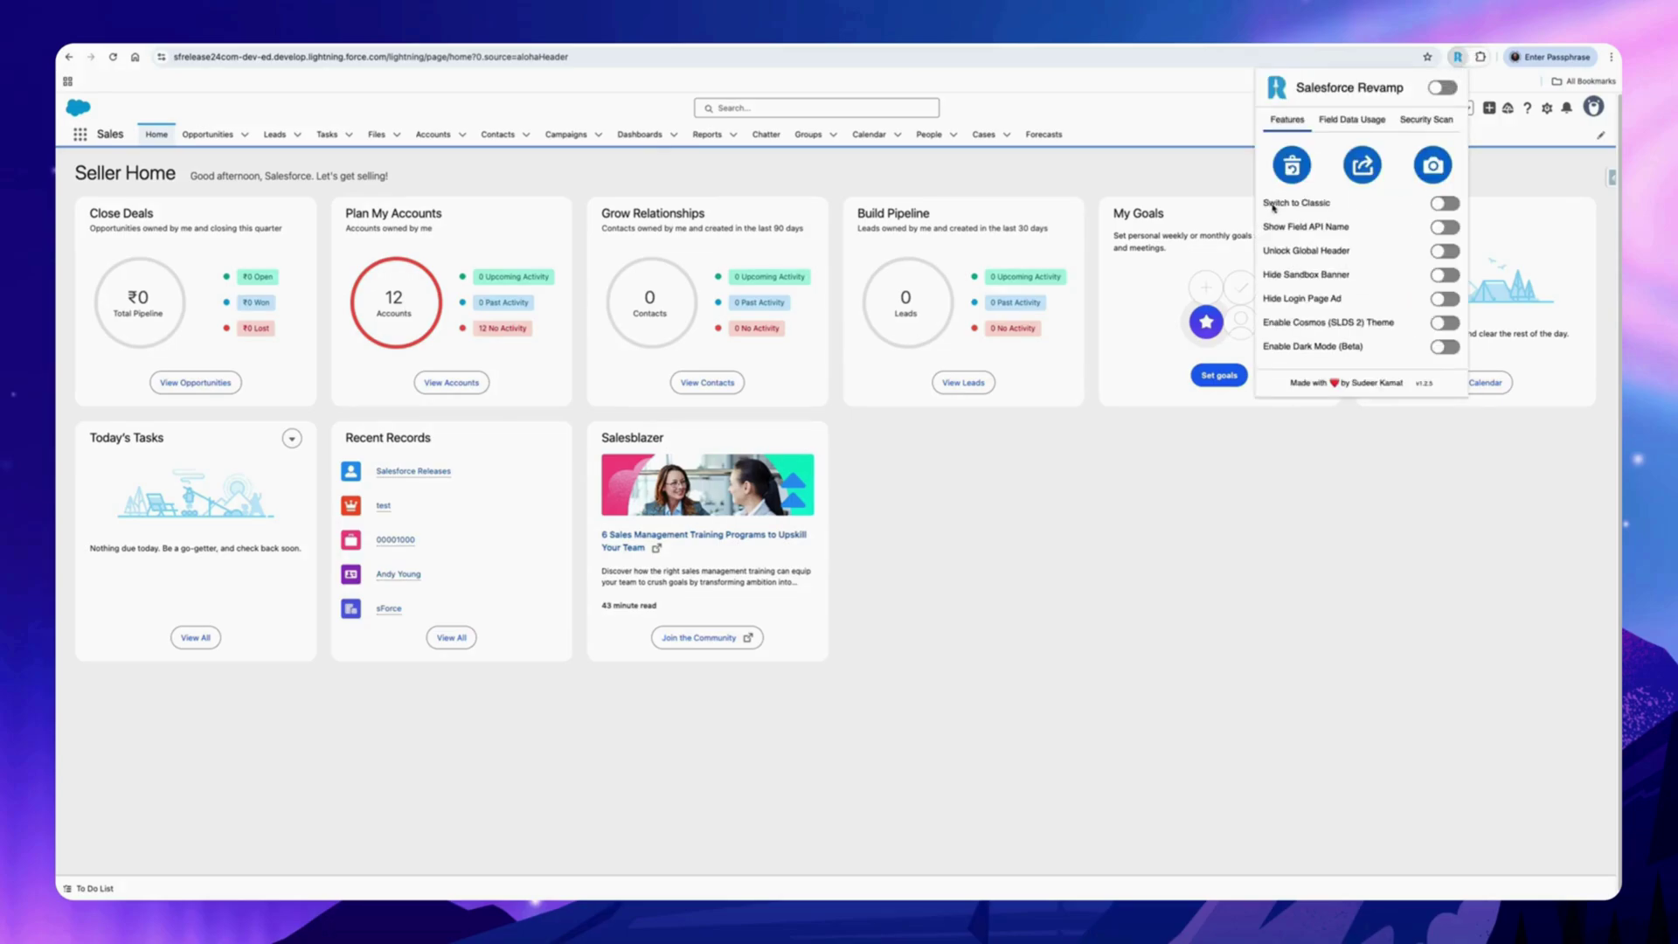
pyautogui.click(1452, 204)
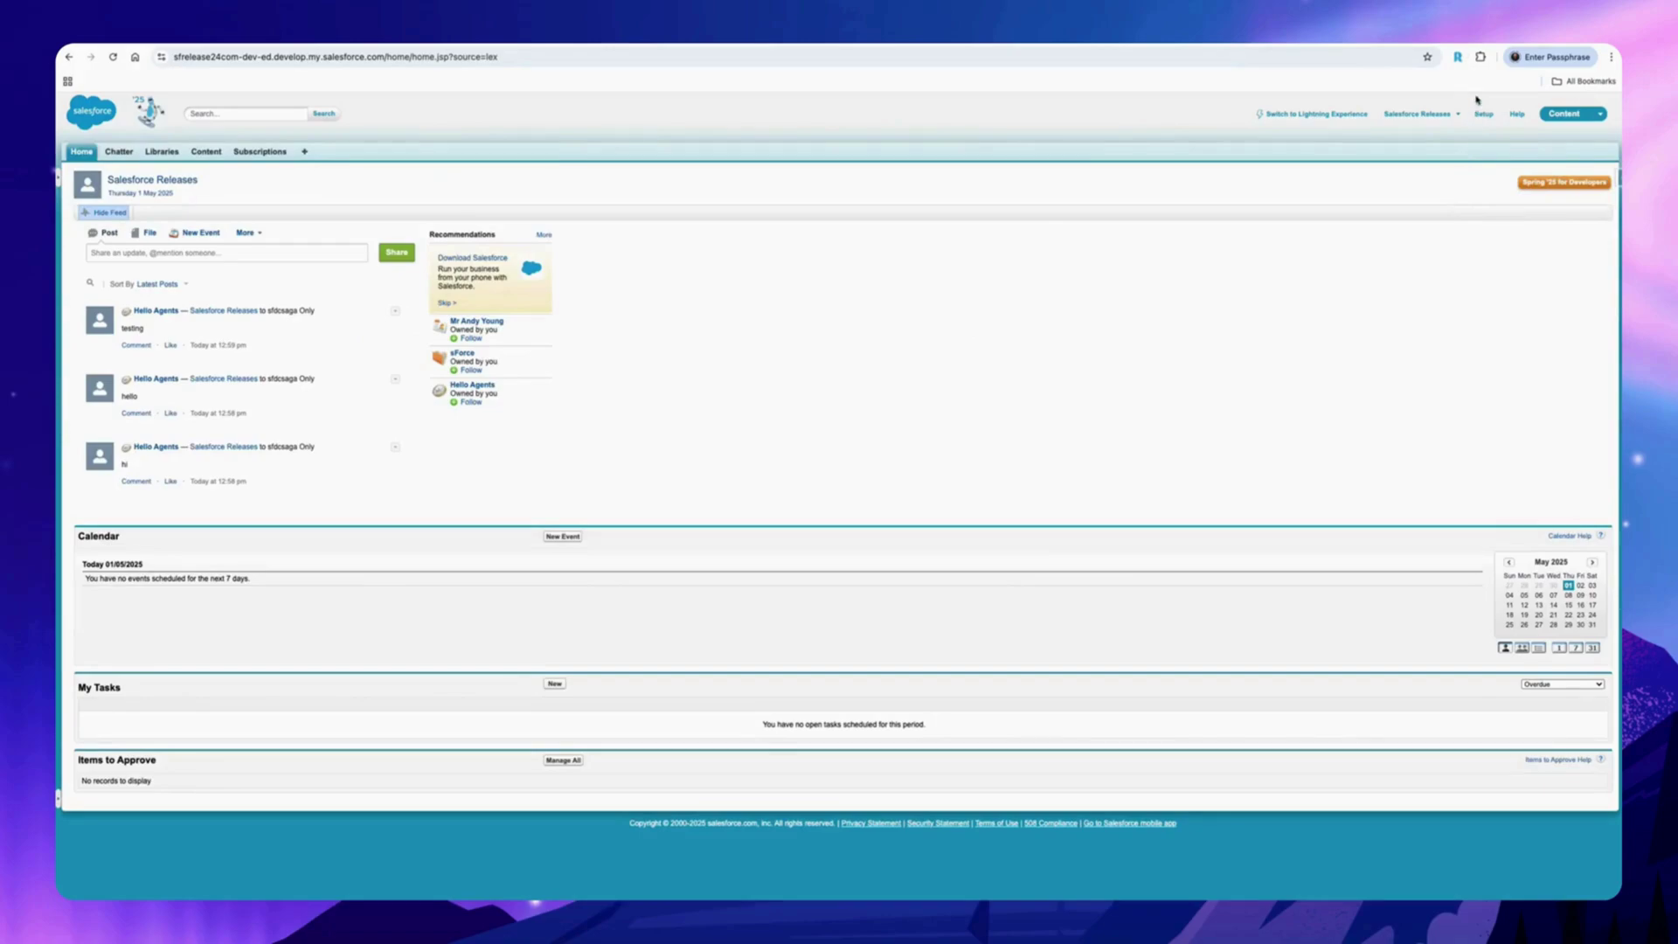
pyautogui.click(1457, 57)
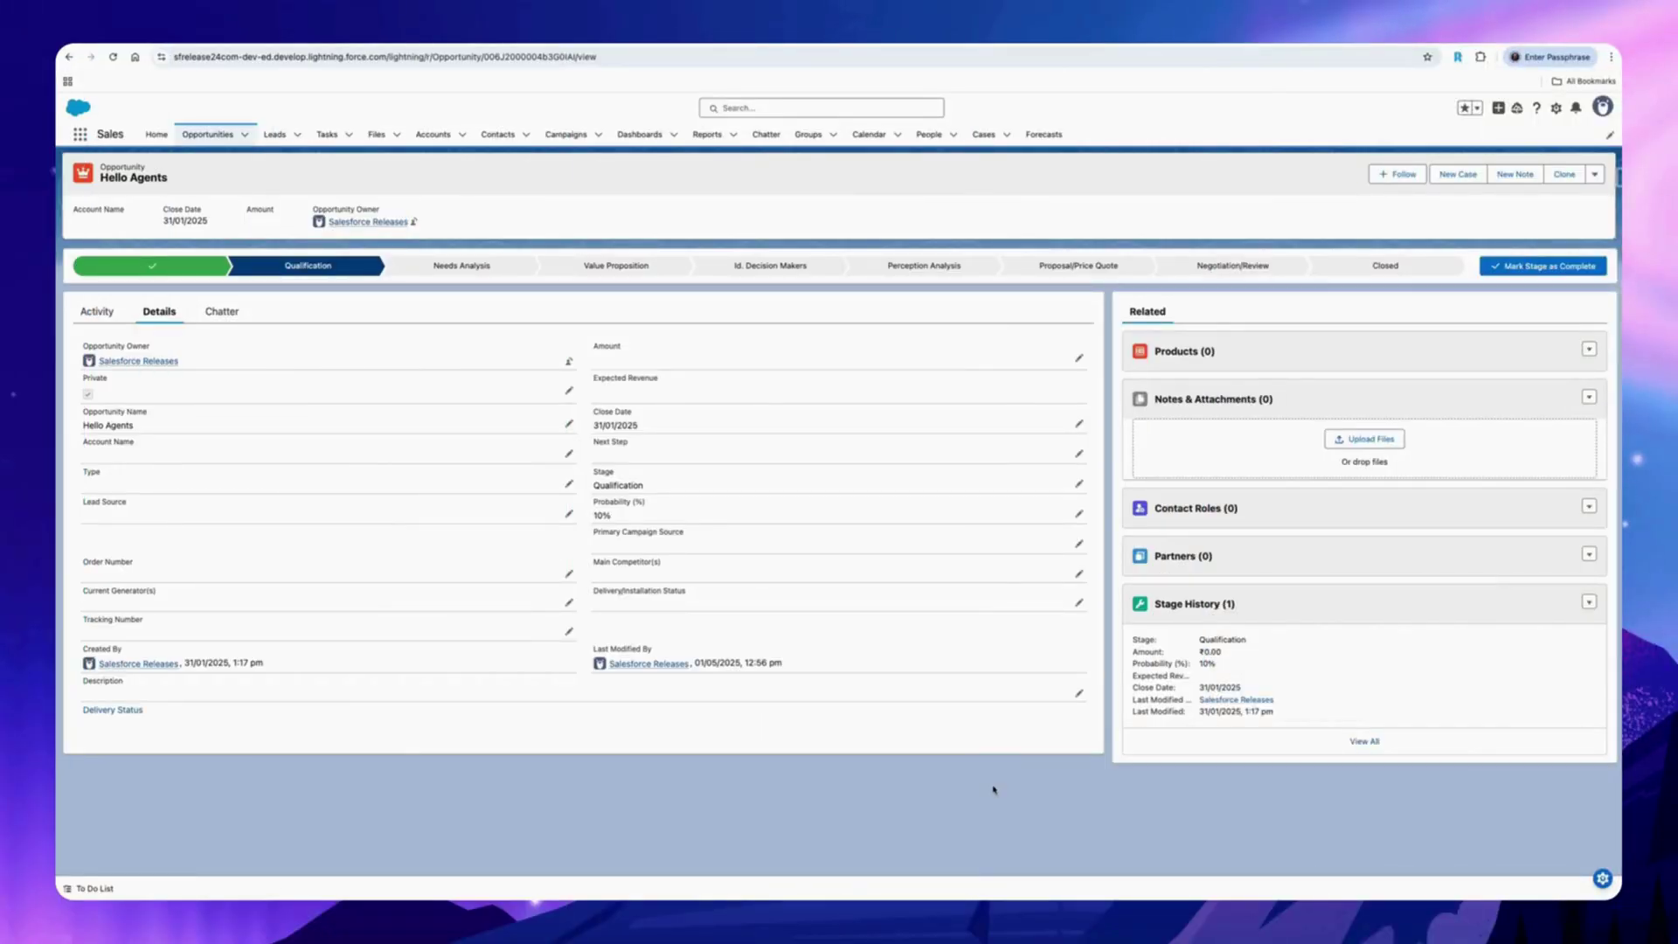
# Step: Turn on Show Field API Name in the Revamp popup for the Hello Agents opportunity
pyautogui.click(1457, 57)
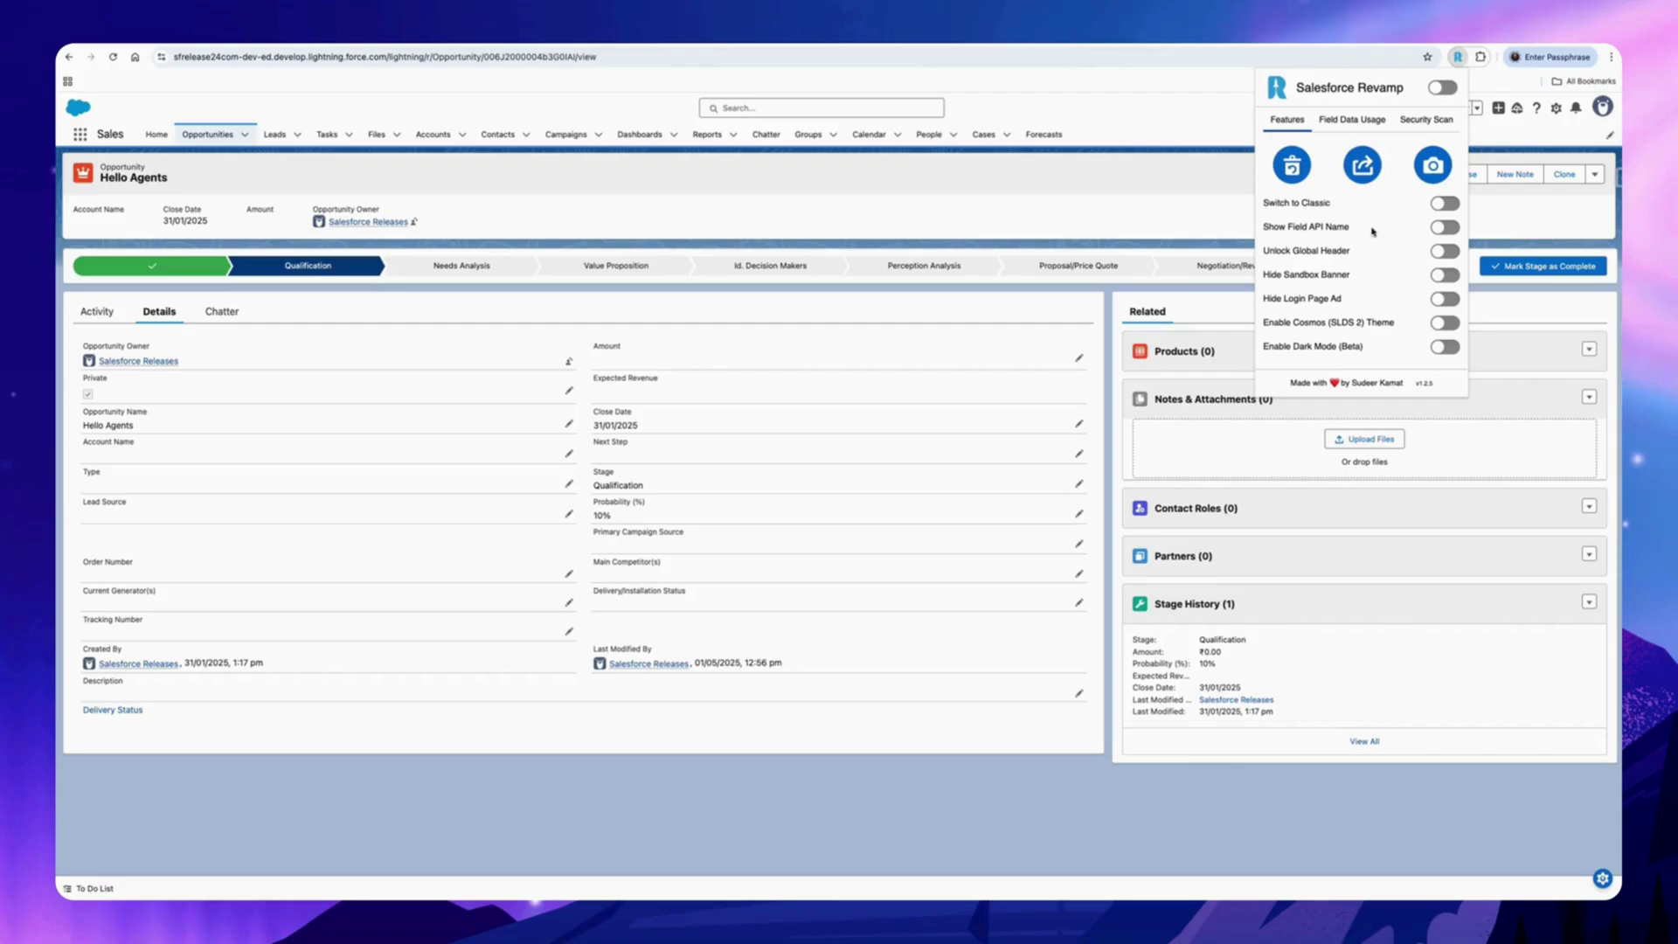
pyautogui.click(1449, 228)
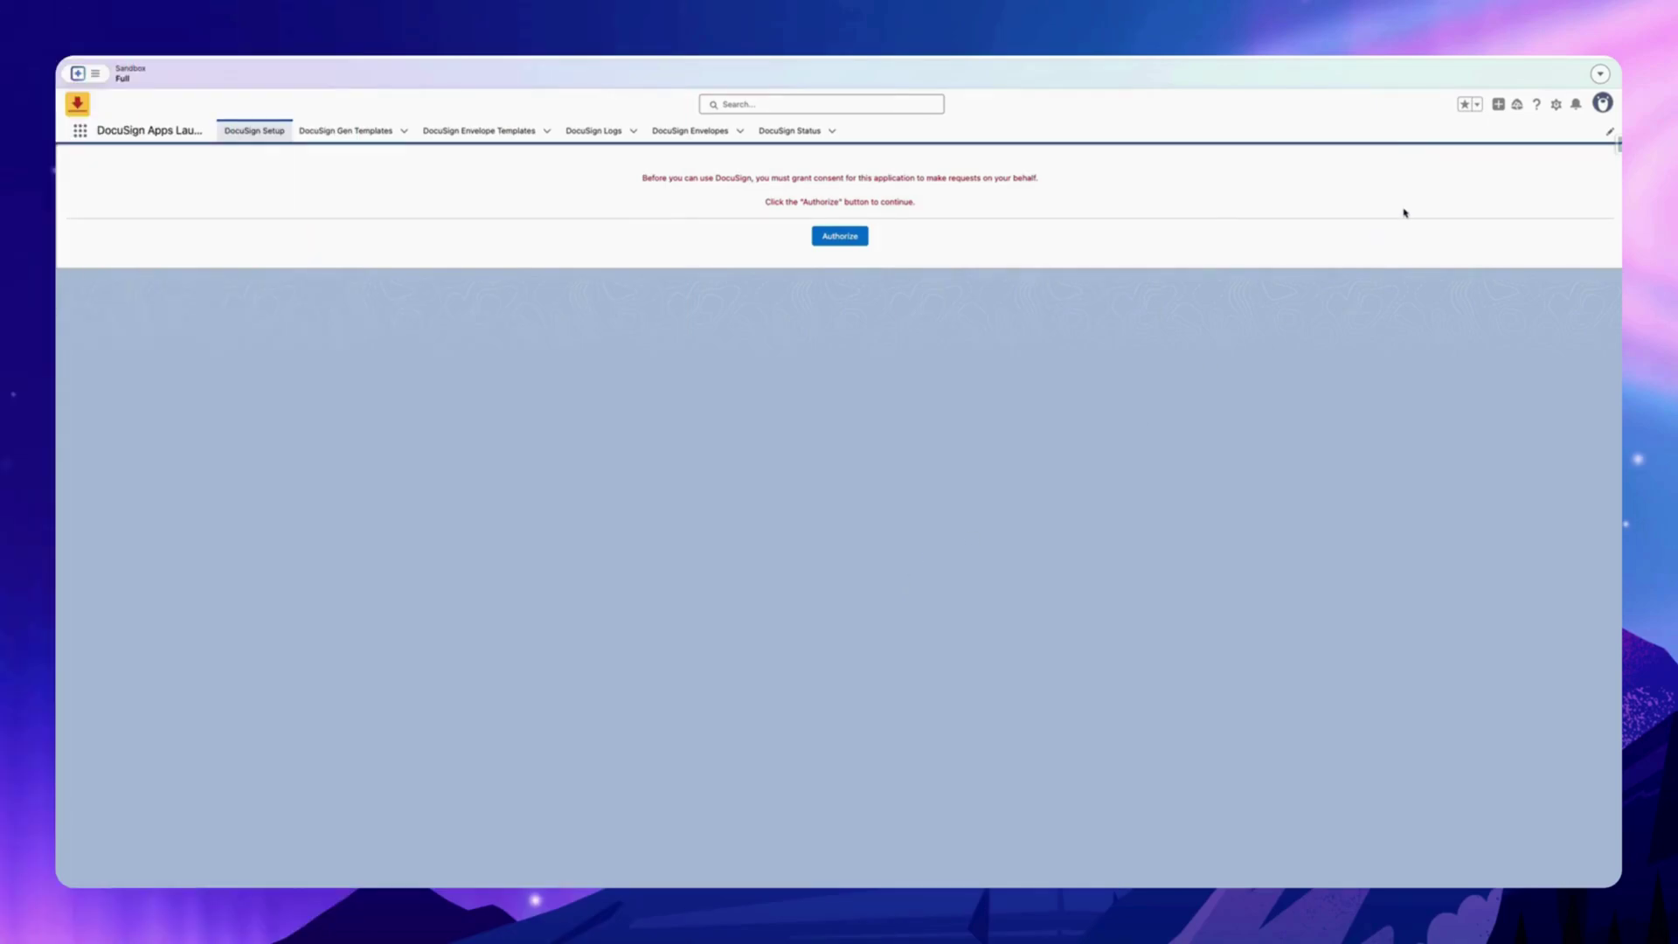
# Step: Toggle Hide Sandbox Banner on, off and on again, leaving the banner hidden
pyautogui.click(1525, 62)
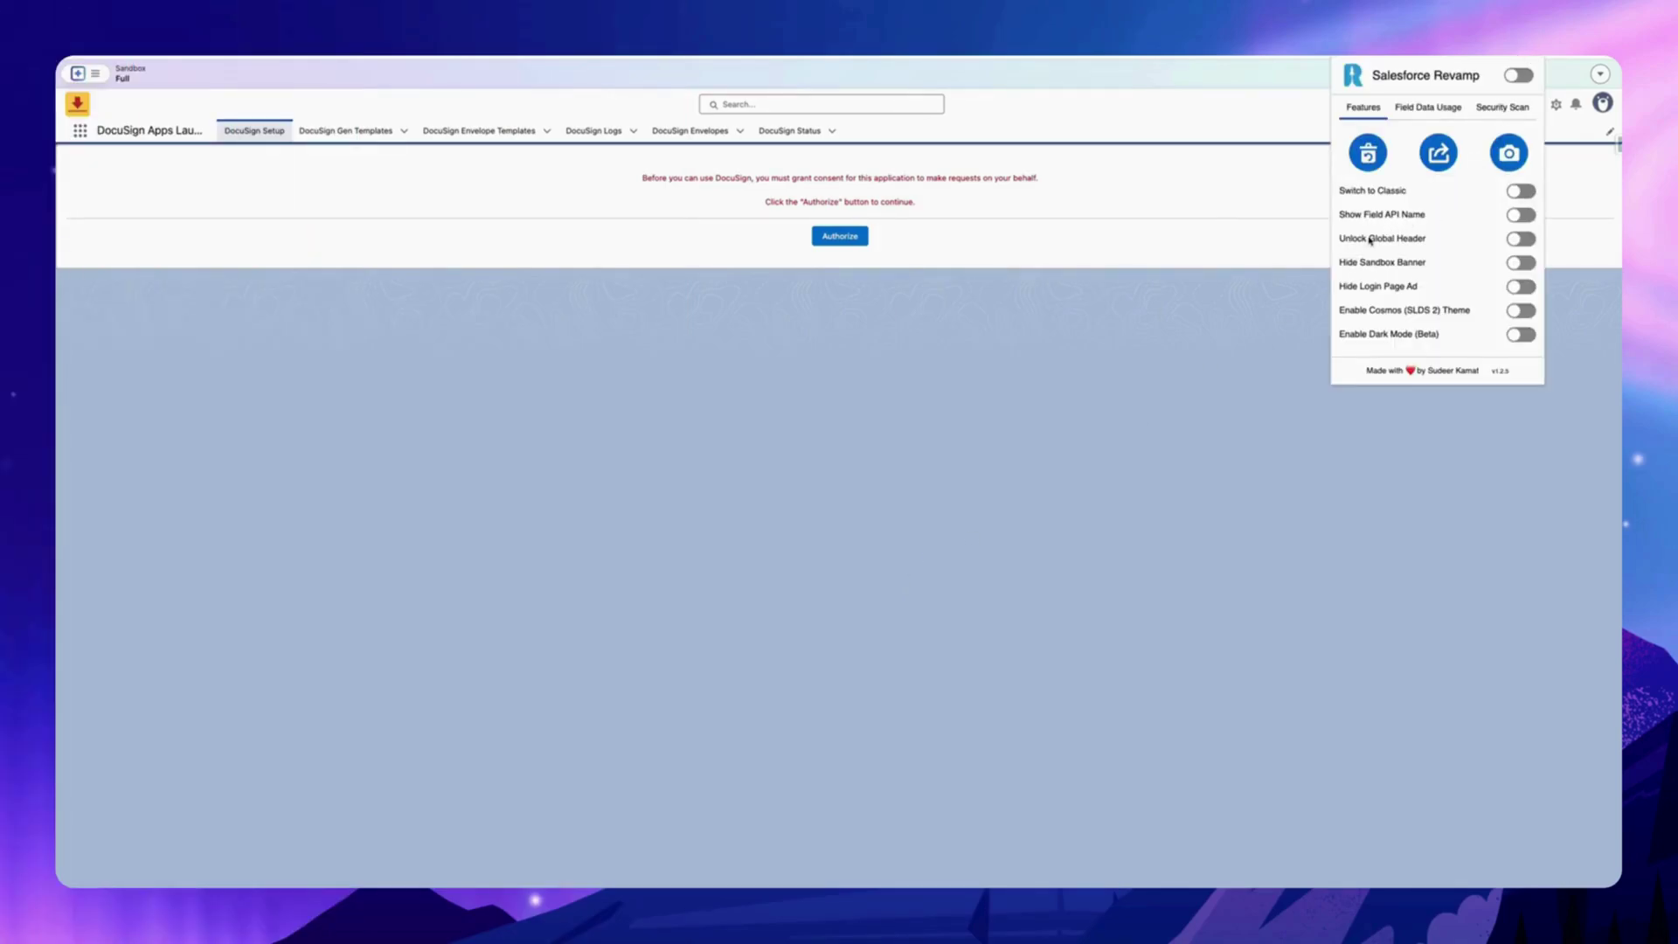
pyautogui.click(1525, 263)
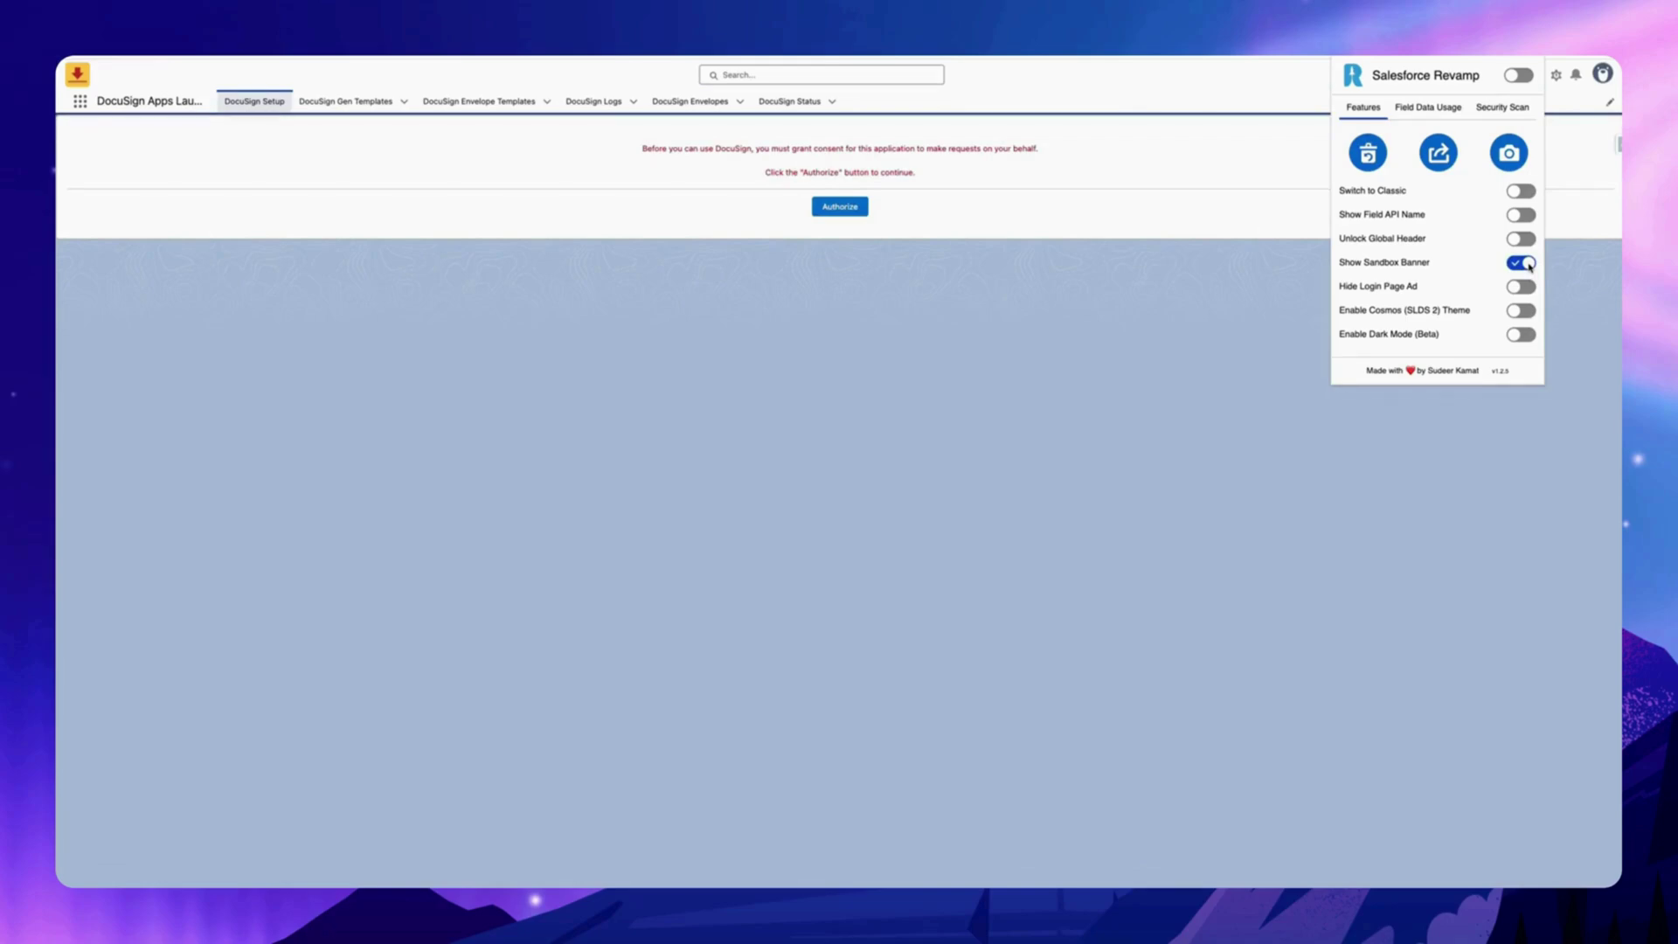
pyautogui.click(1525, 263)
pyautogui.click(1525, 263)
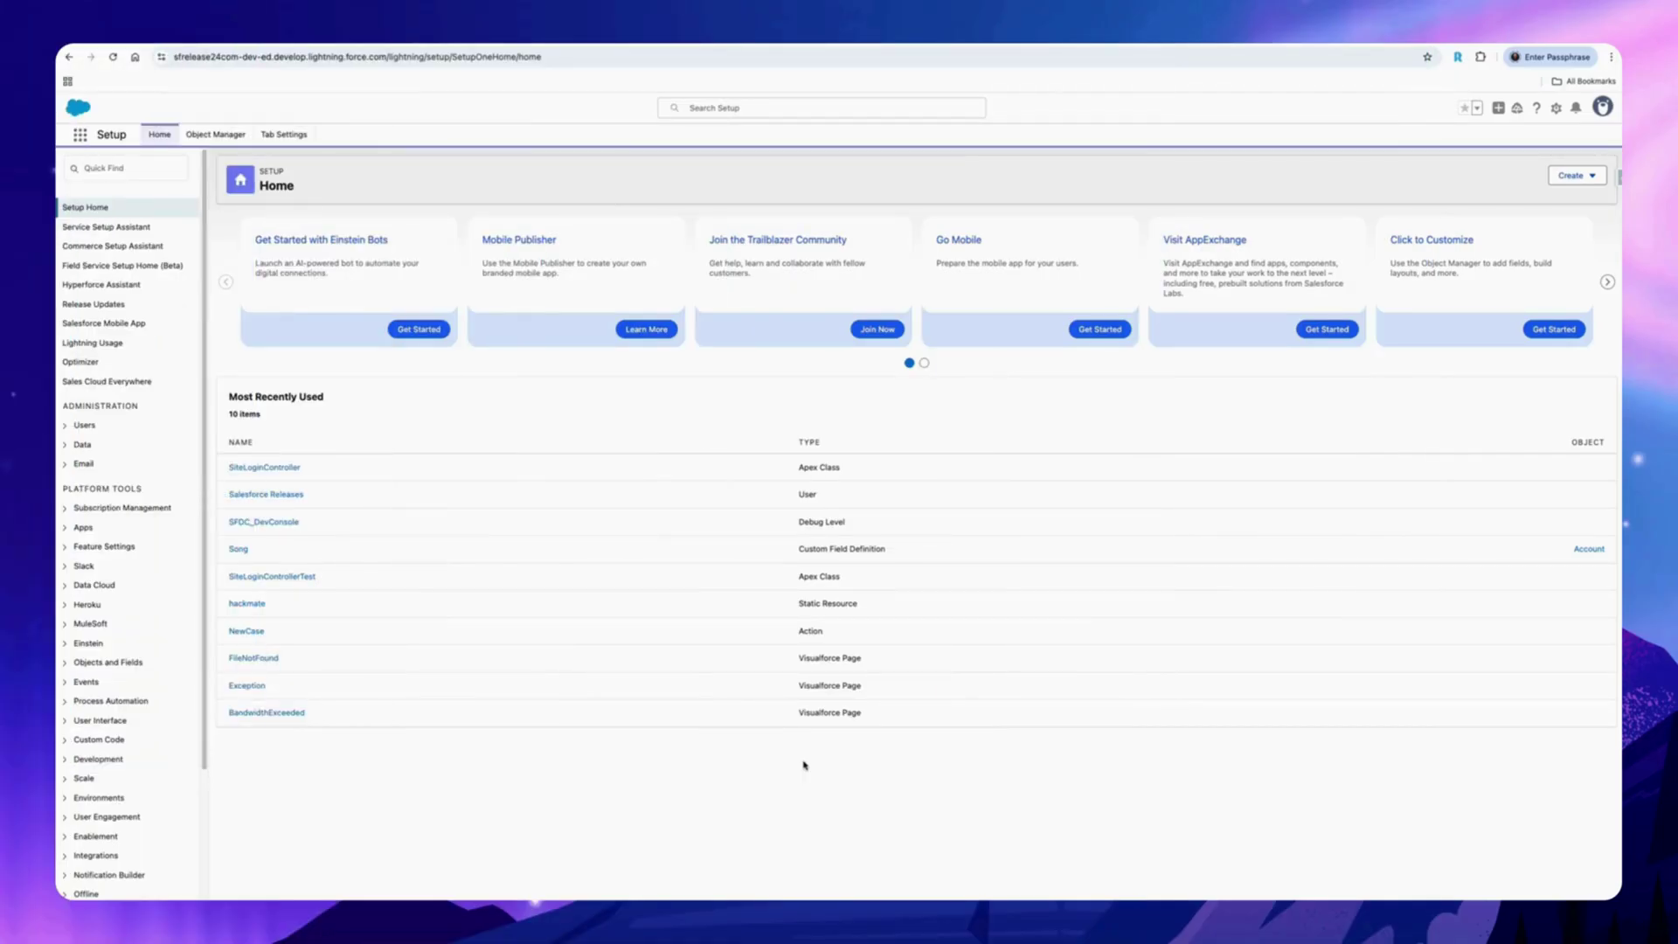
# Step: Add Flows and Storage to the displayed setup navigation items and save the changes
pyautogui.click(293, 136)
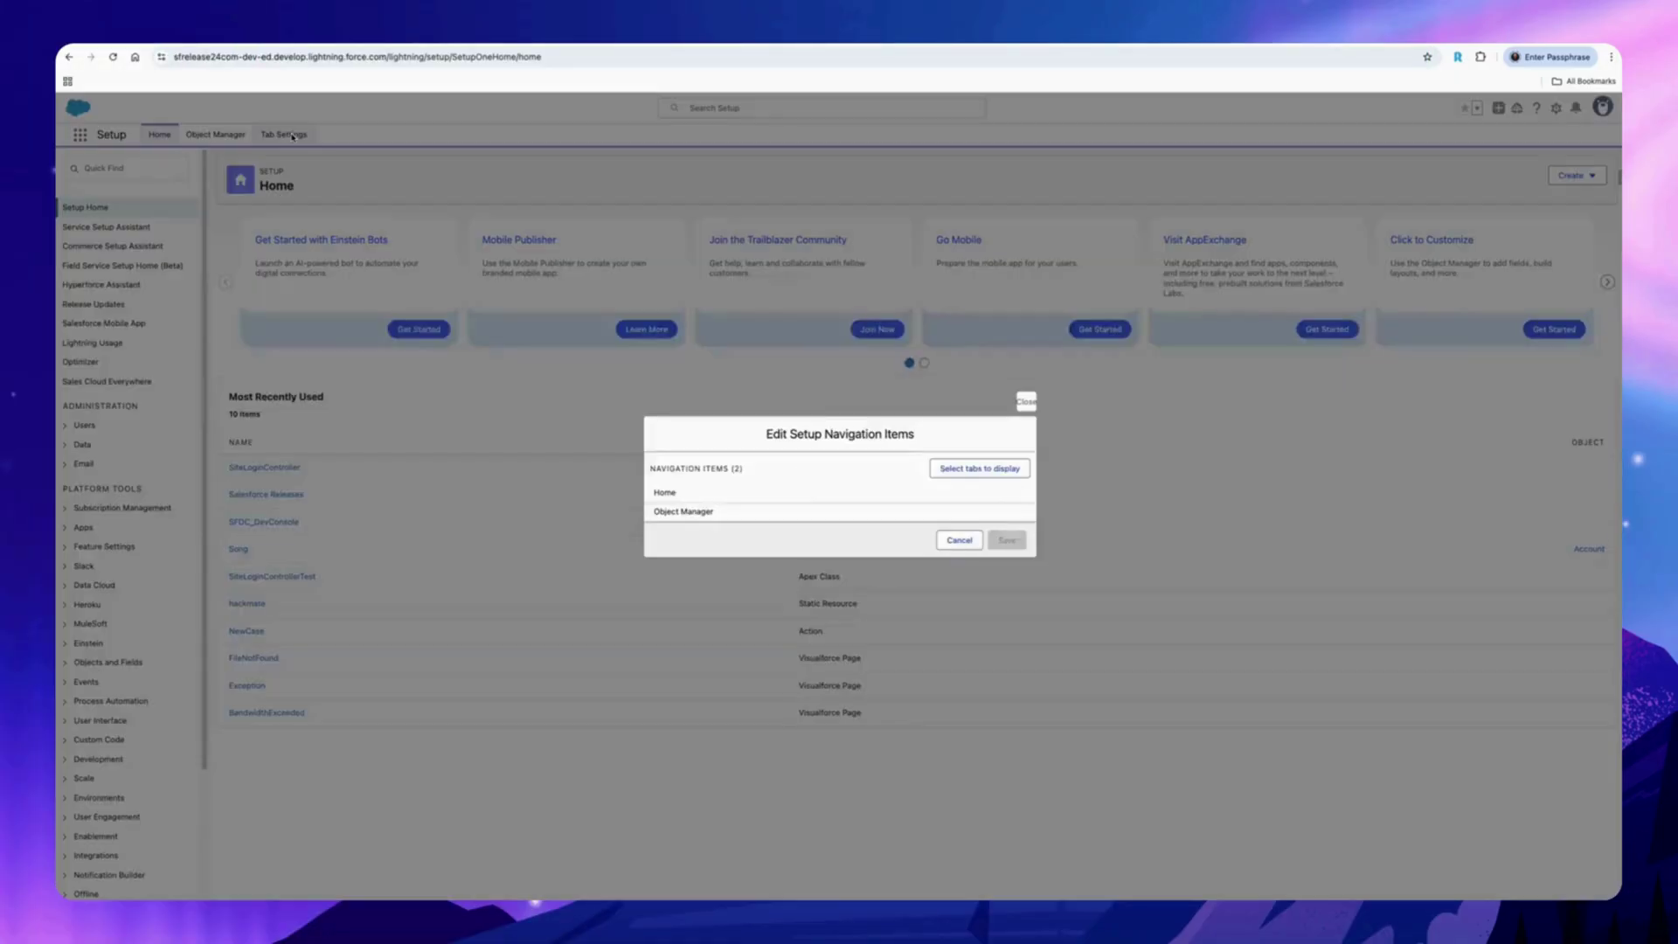
pyautogui.click(976, 472)
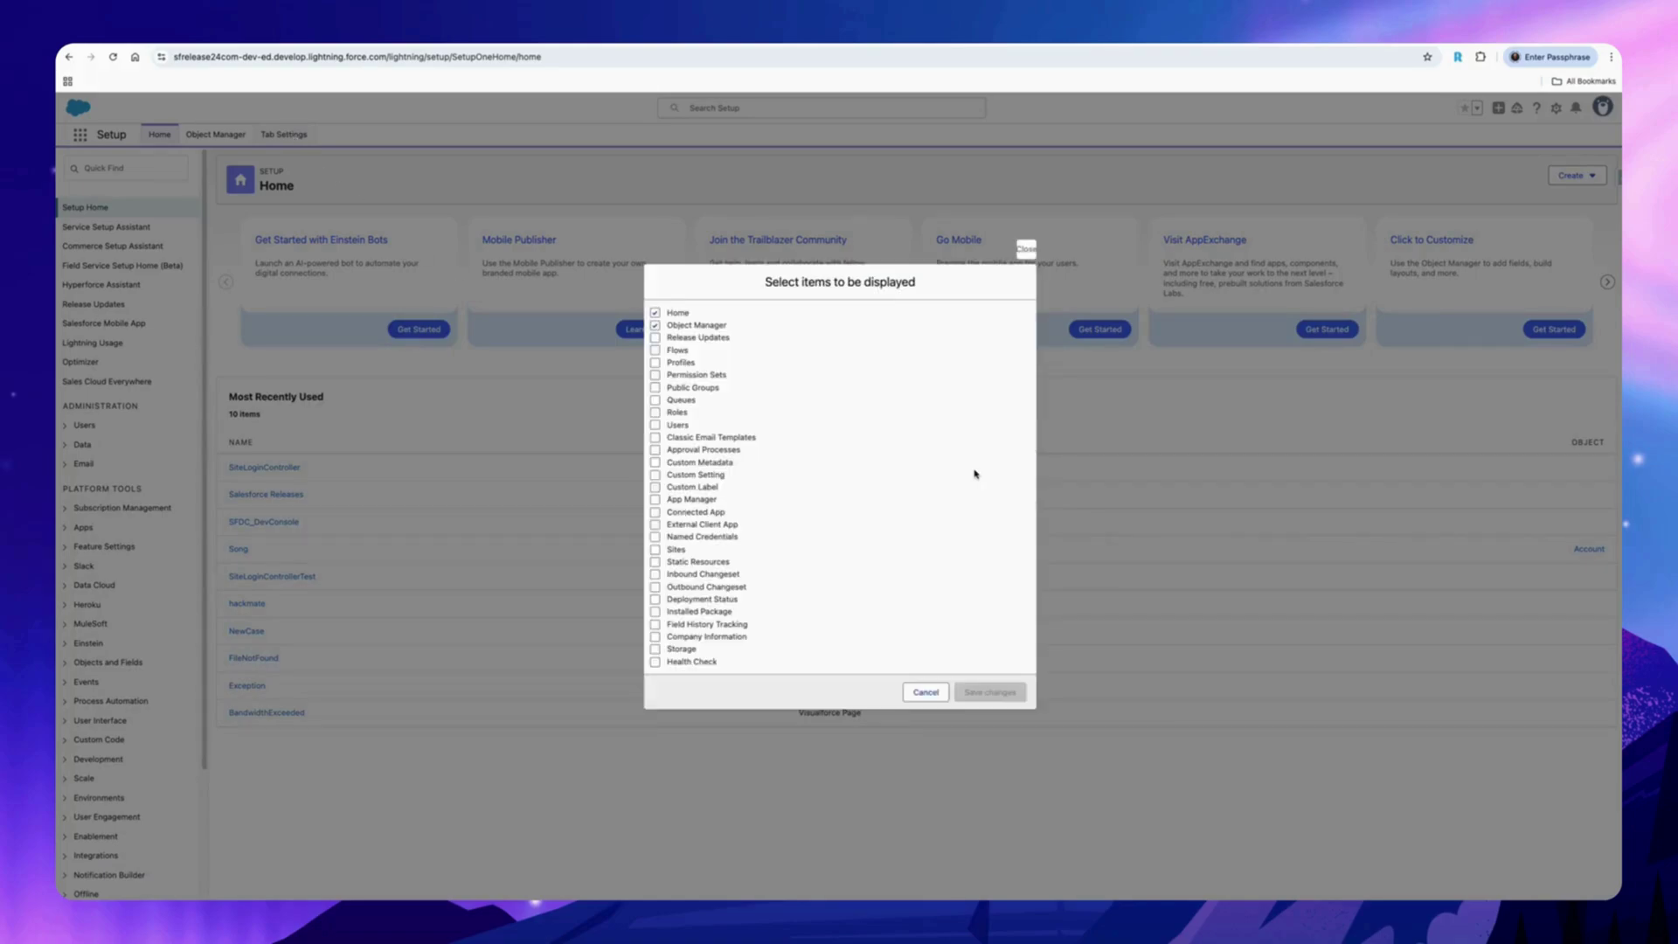
pyautogui.click(655, 350)
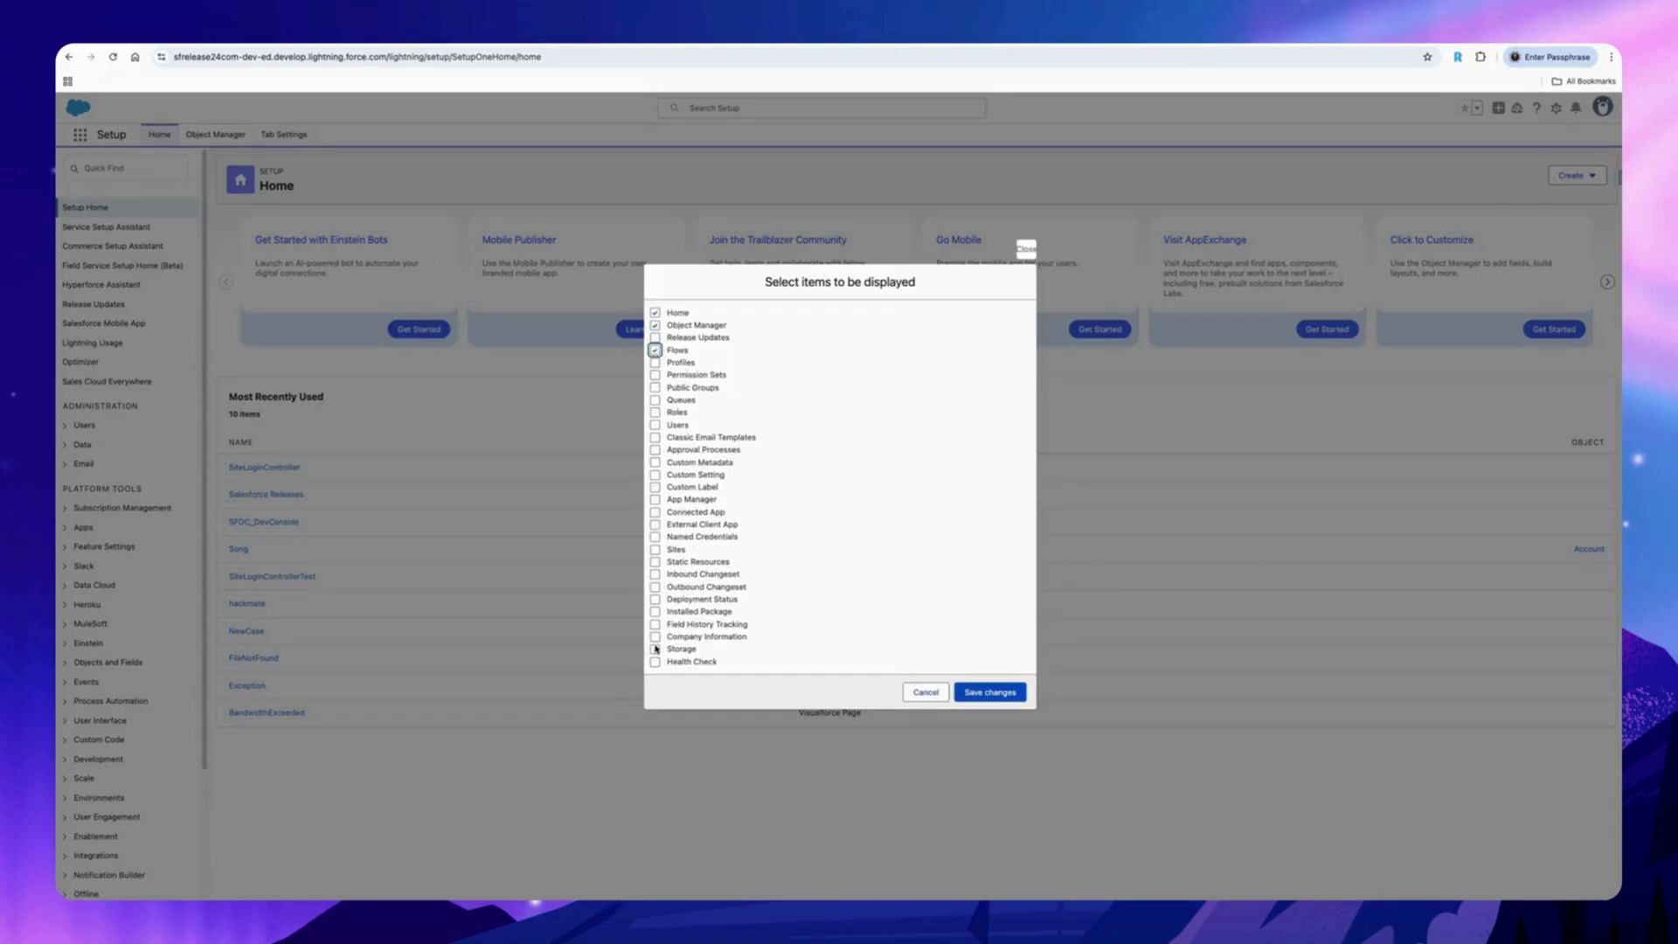
pyautogui.click(655, 649)
pyautogui.click(989, 692)
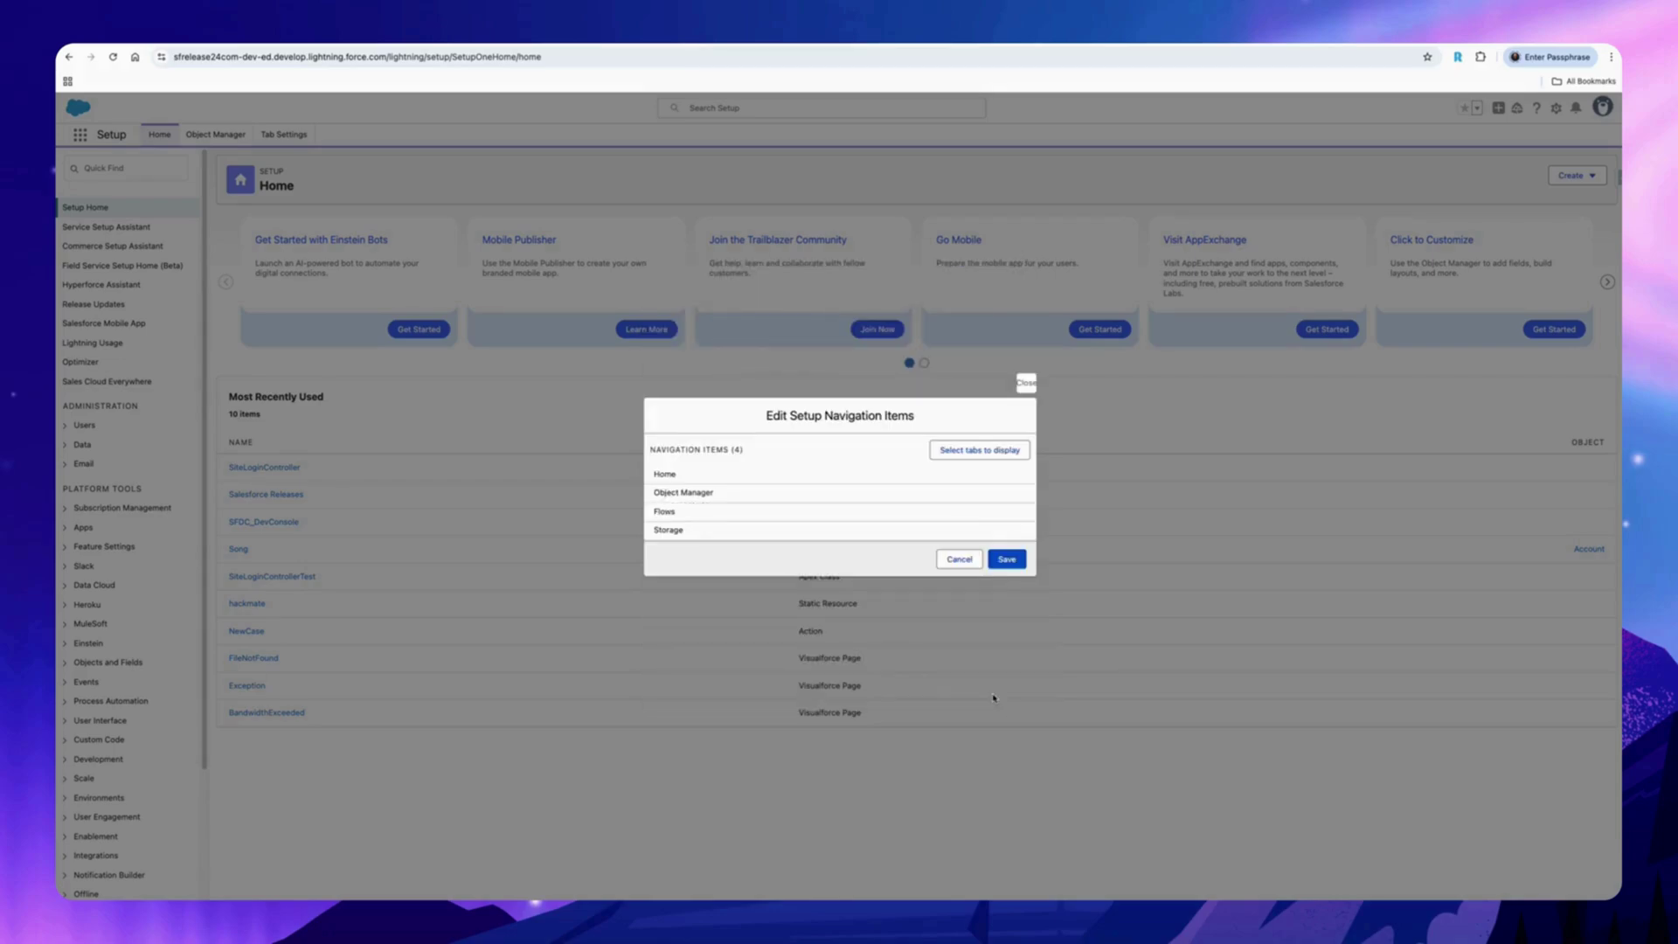
pyautogui.click(1004, 560)
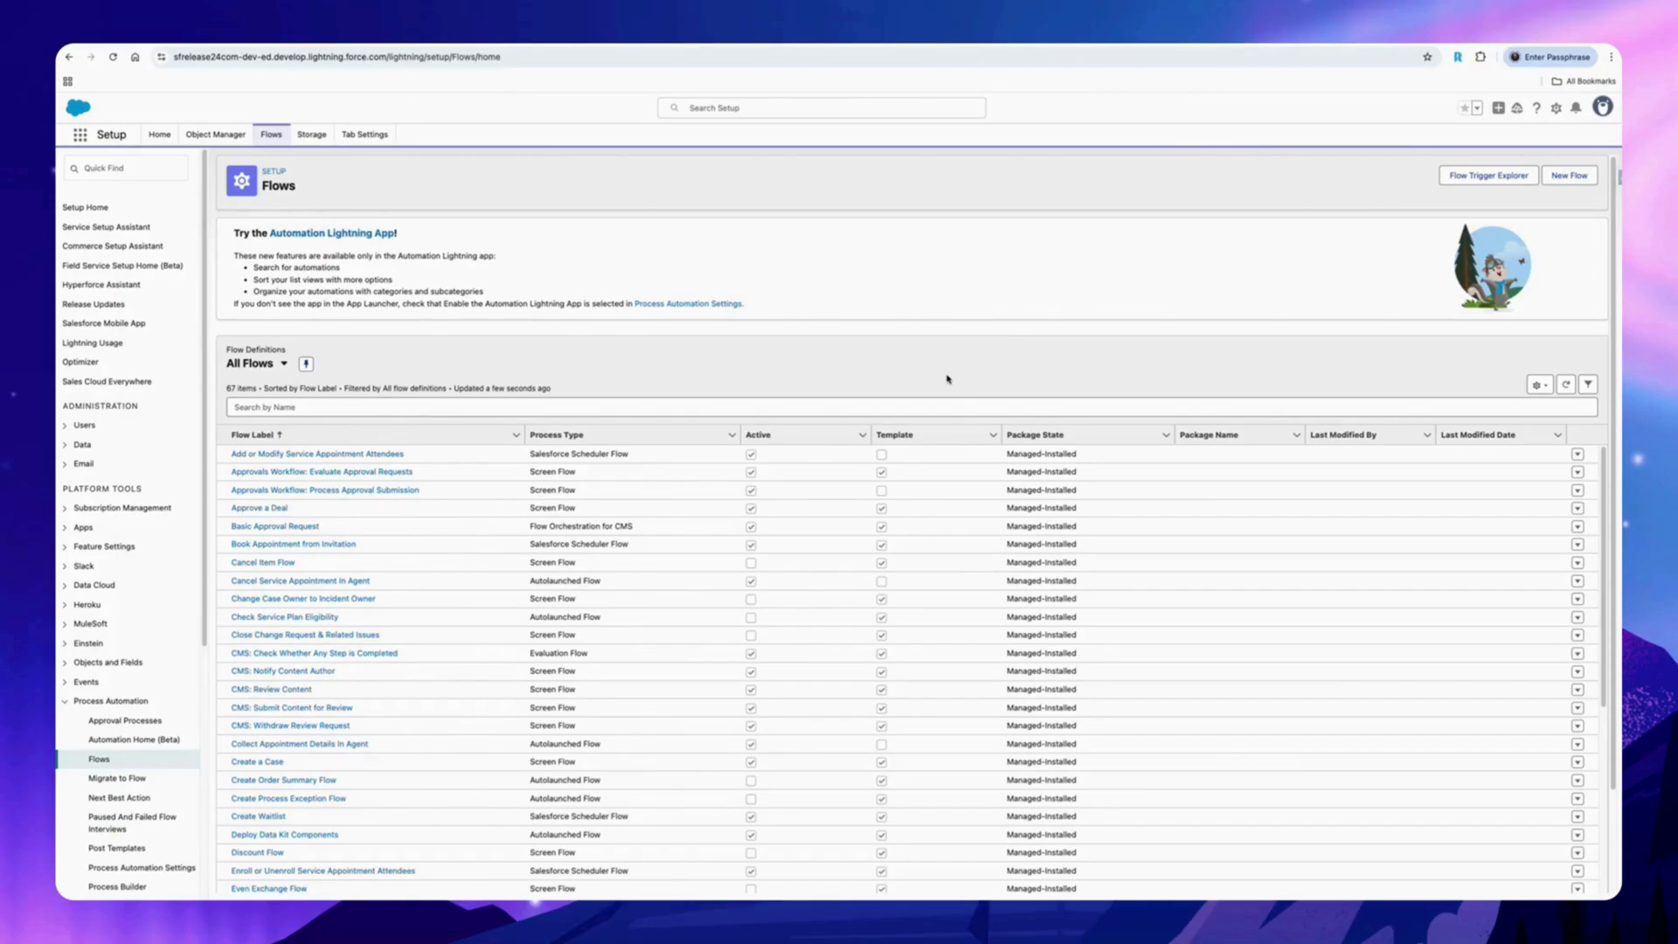
# Step: Search the Flows list by name for 'Add', then clear it and filter by 'Cl'
pyautogui.click(933, 404)
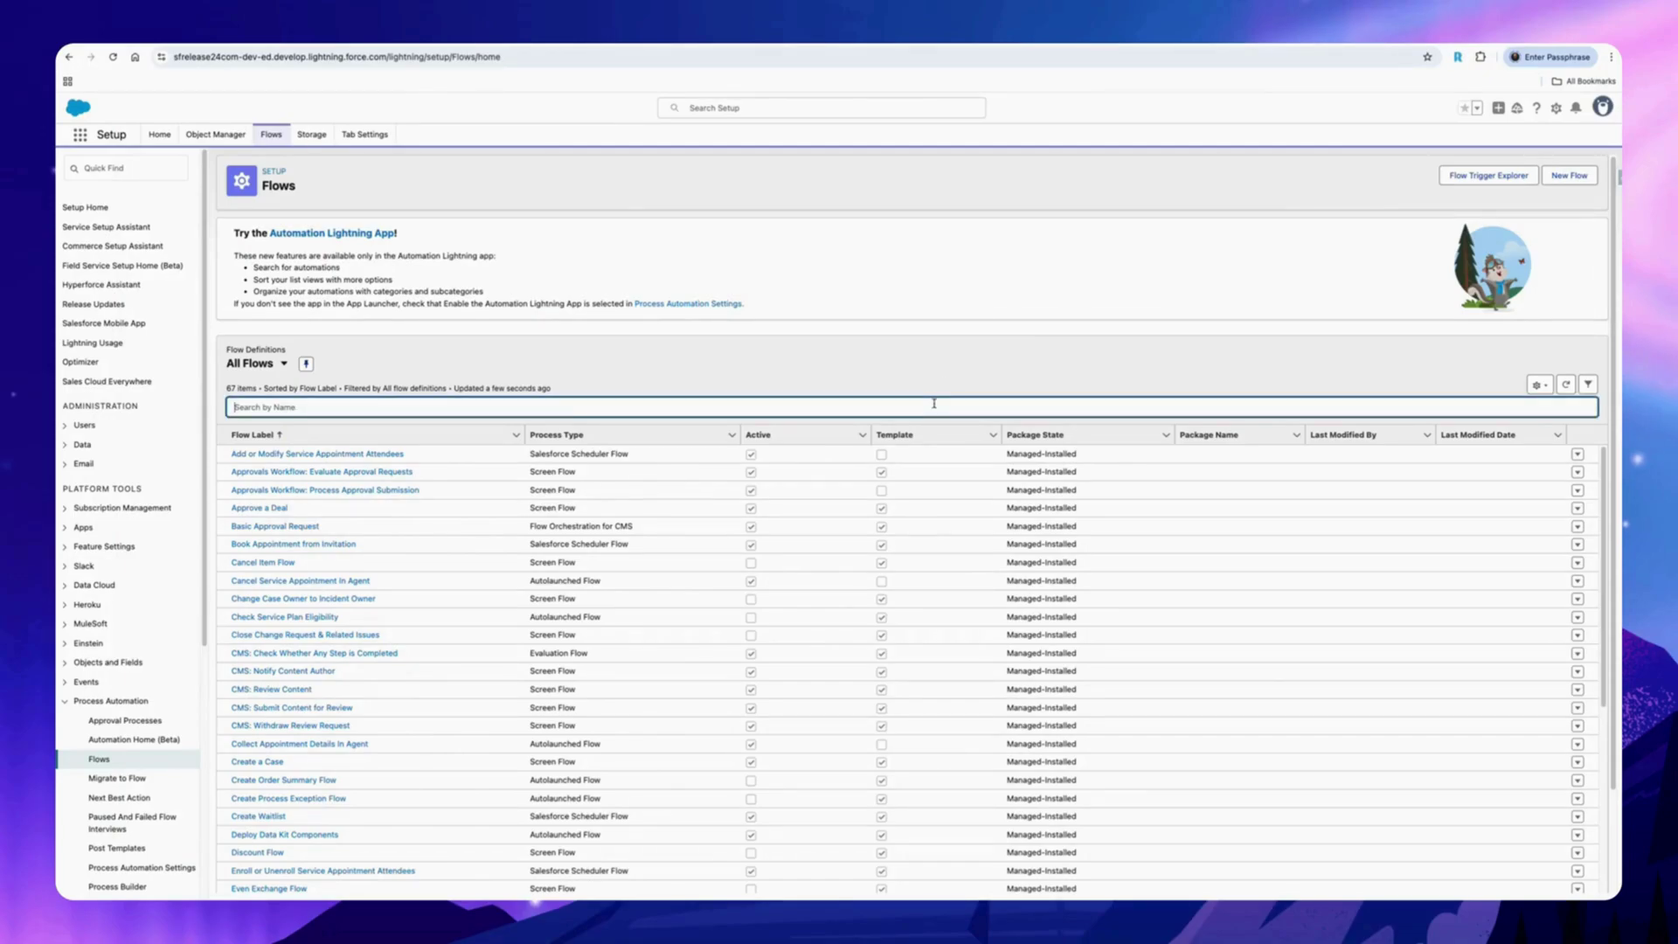
pyautogui.write('Add')
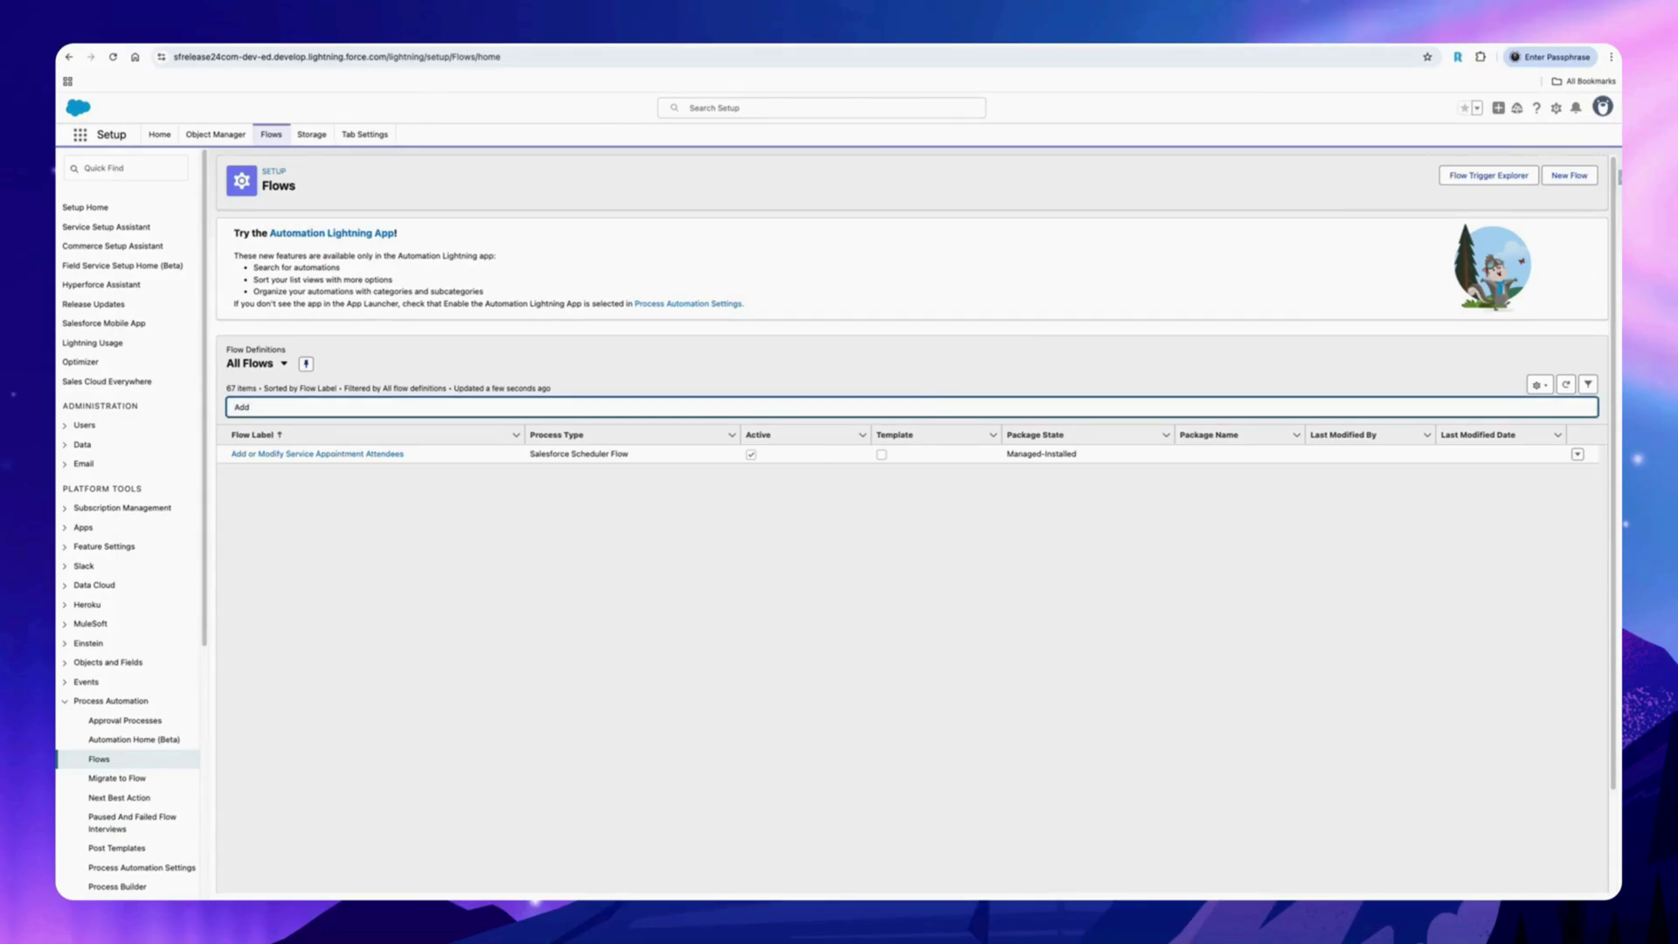
pyautogui.press('BackSpace')
pyautogui.press('BackSpace')
pyautogui.press('BackSpace')
pyautogui.write('Cl')
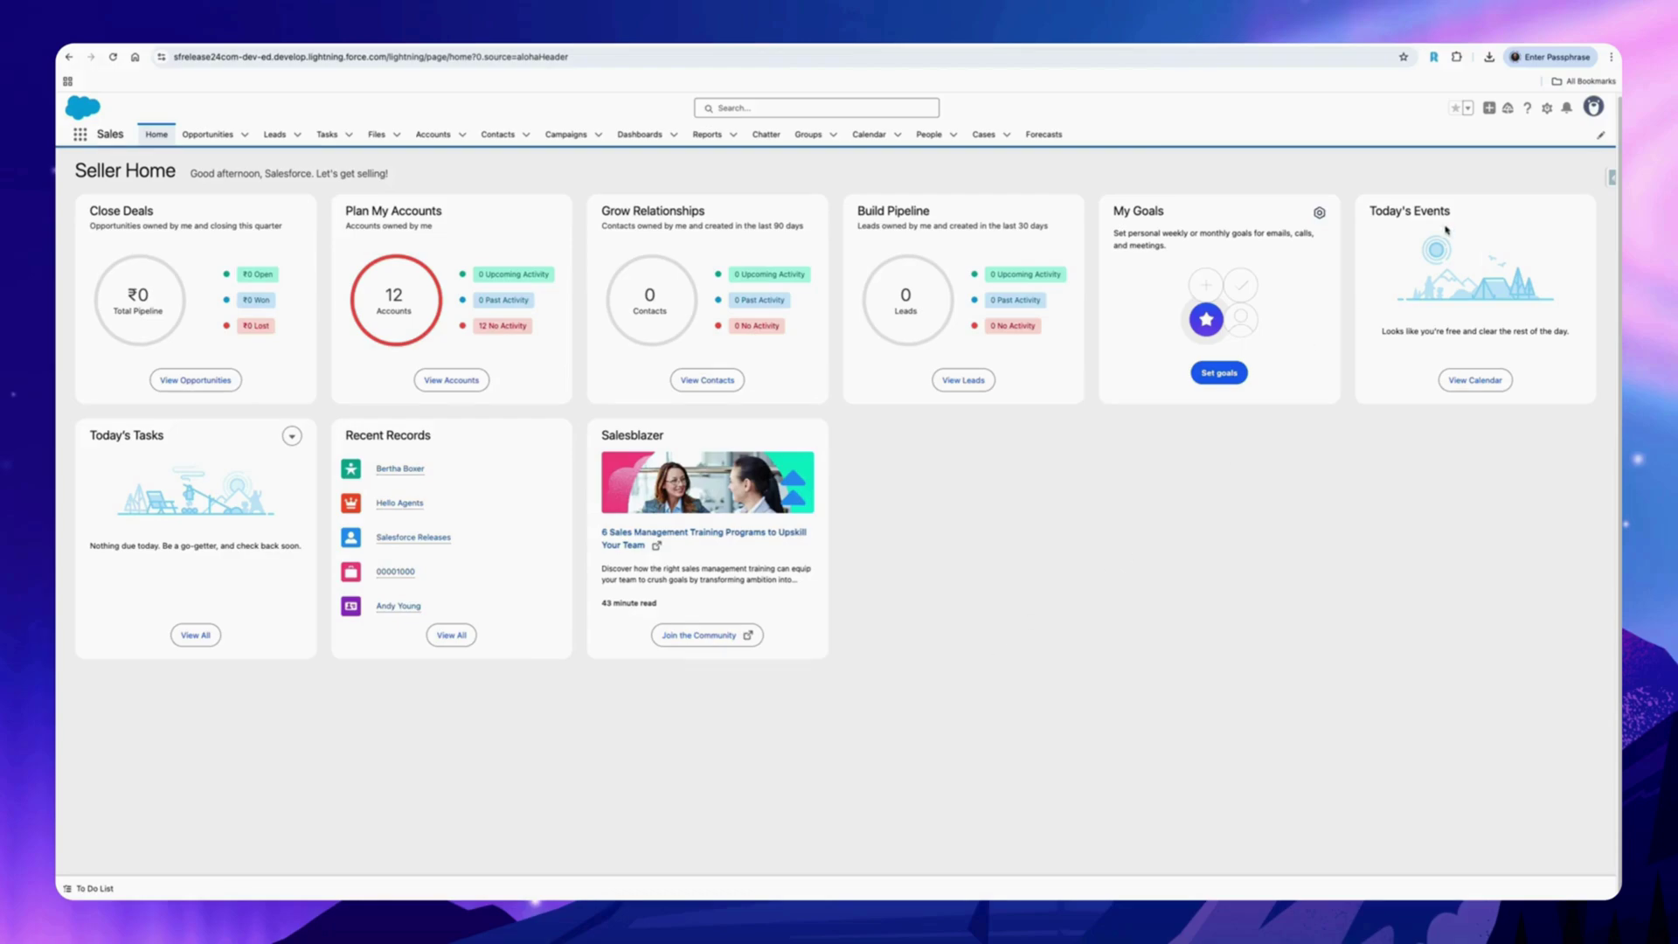
# Step: Select the Account object in Revamp's Field Data Usage tab and scan its fields
pyautogui.click(1433, 57)
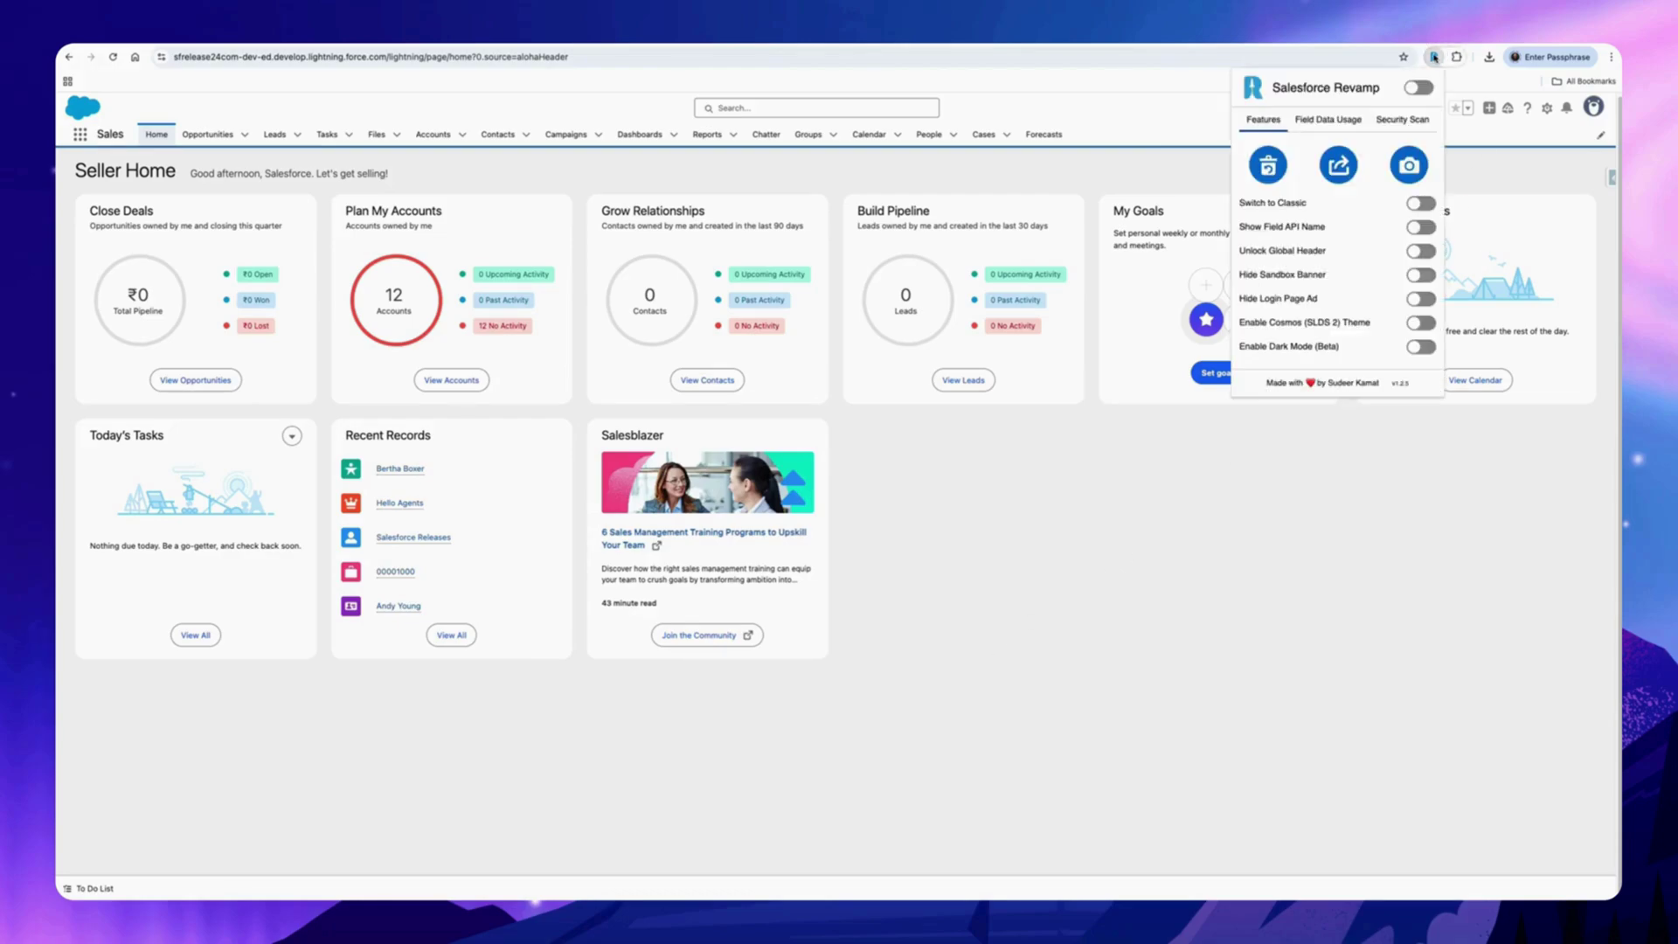
pyautogui.click(1322, 123)
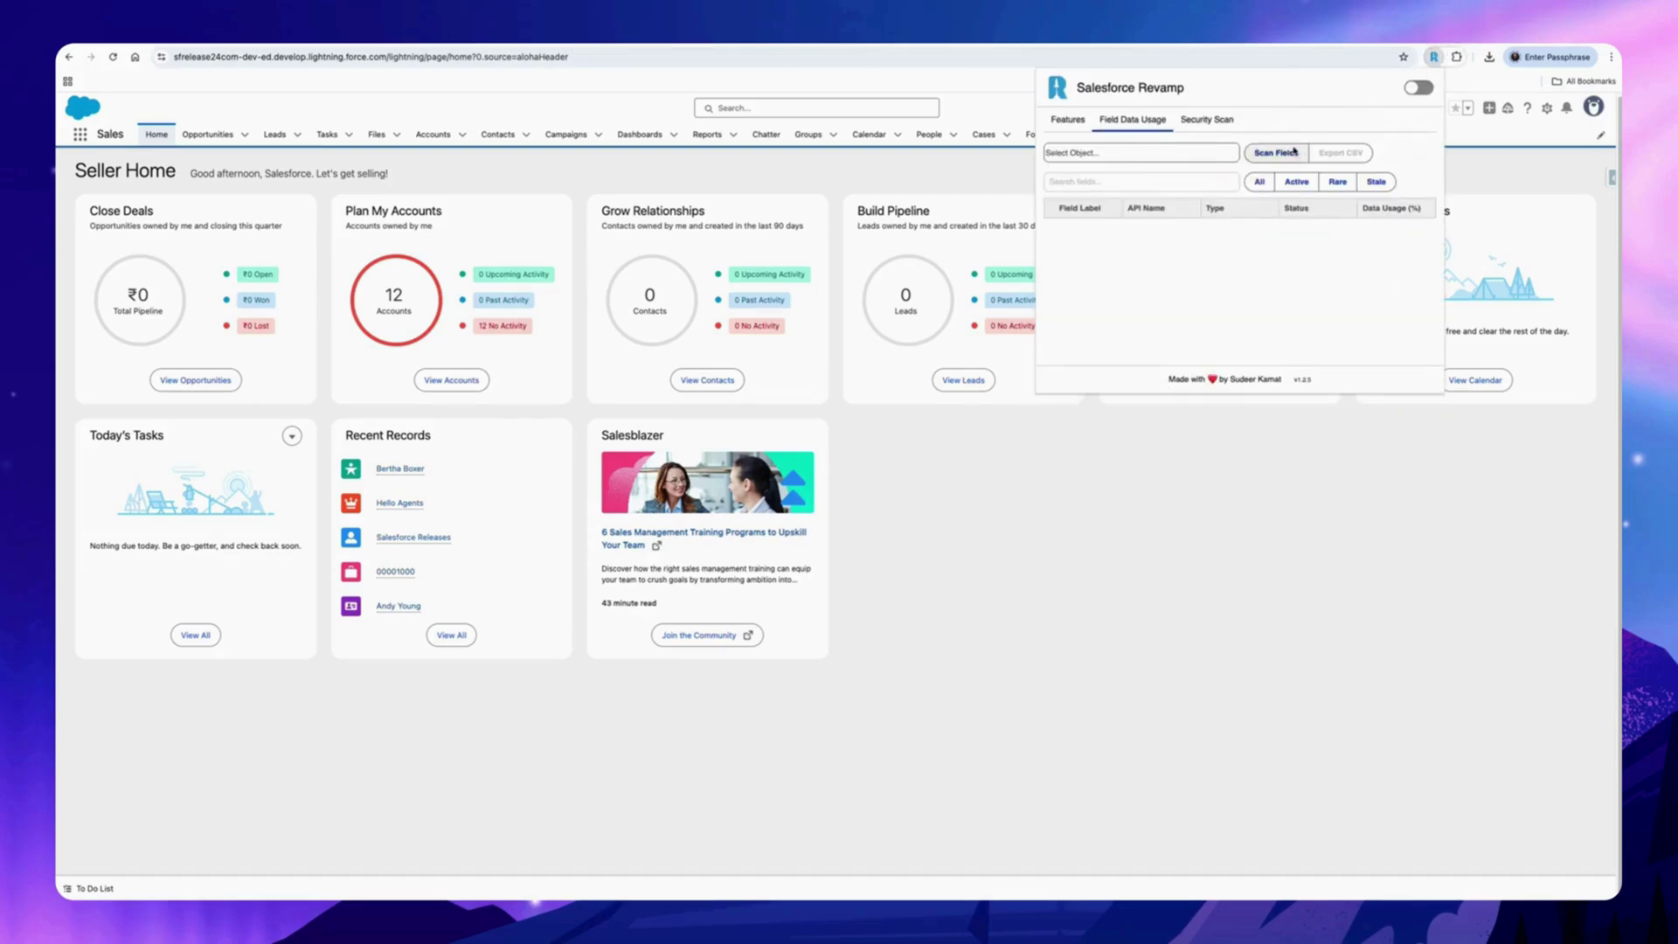
pyautogui.click(1136, 154)
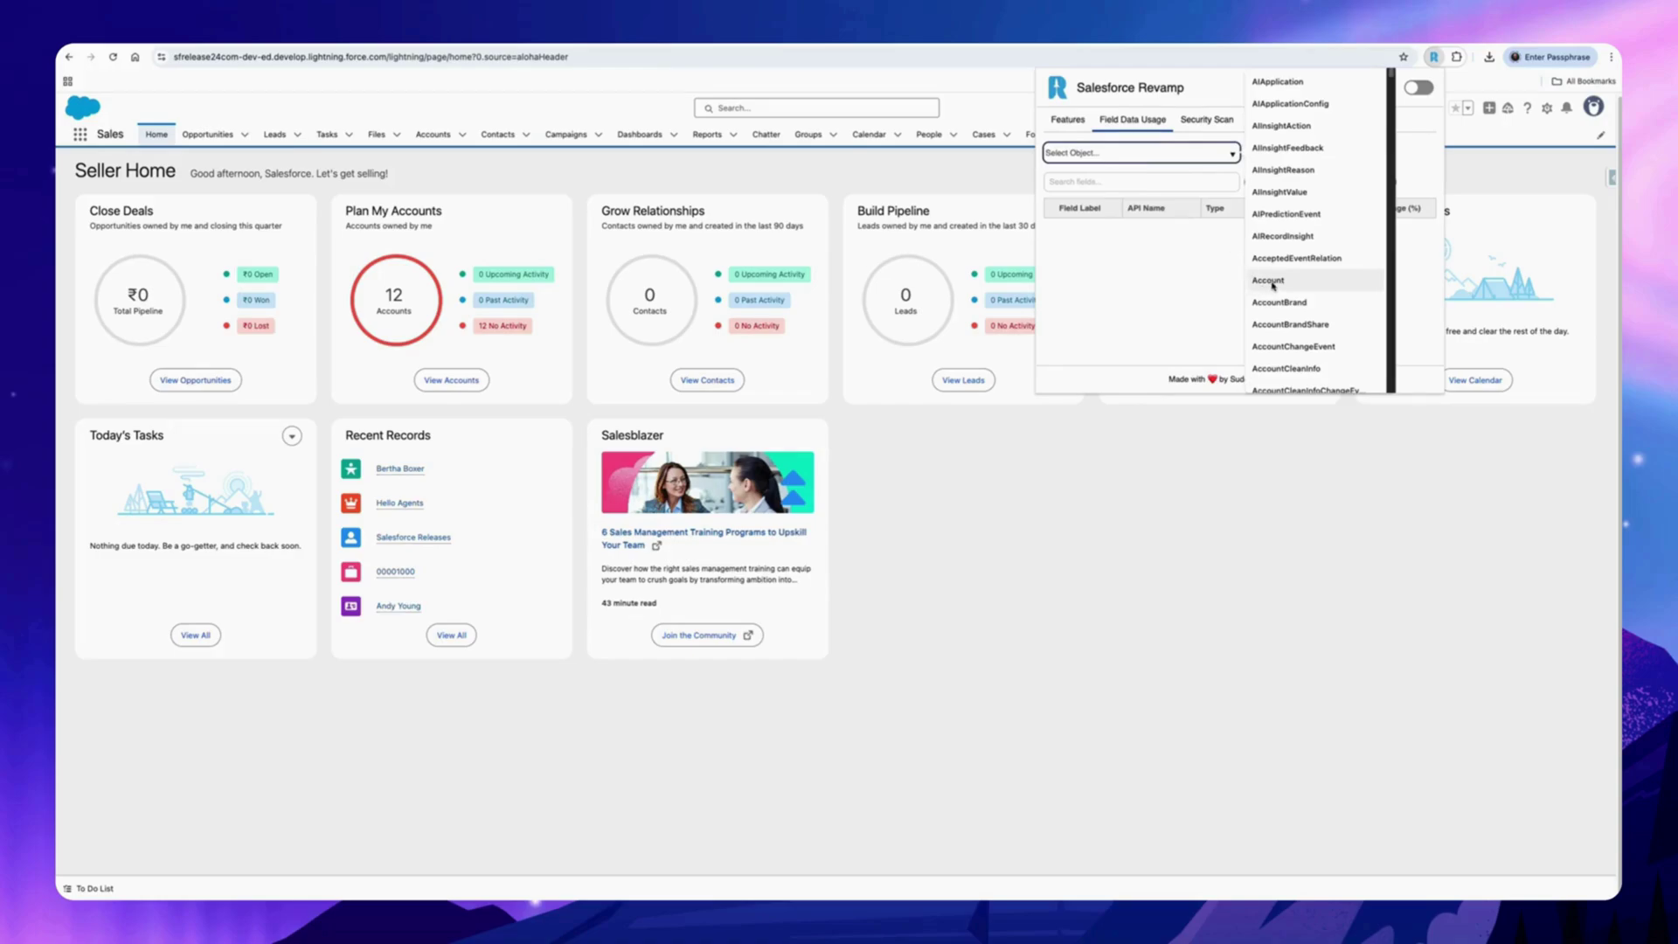
pyautogui.click(1267, 281)
pyautogui.click(1274, 153)
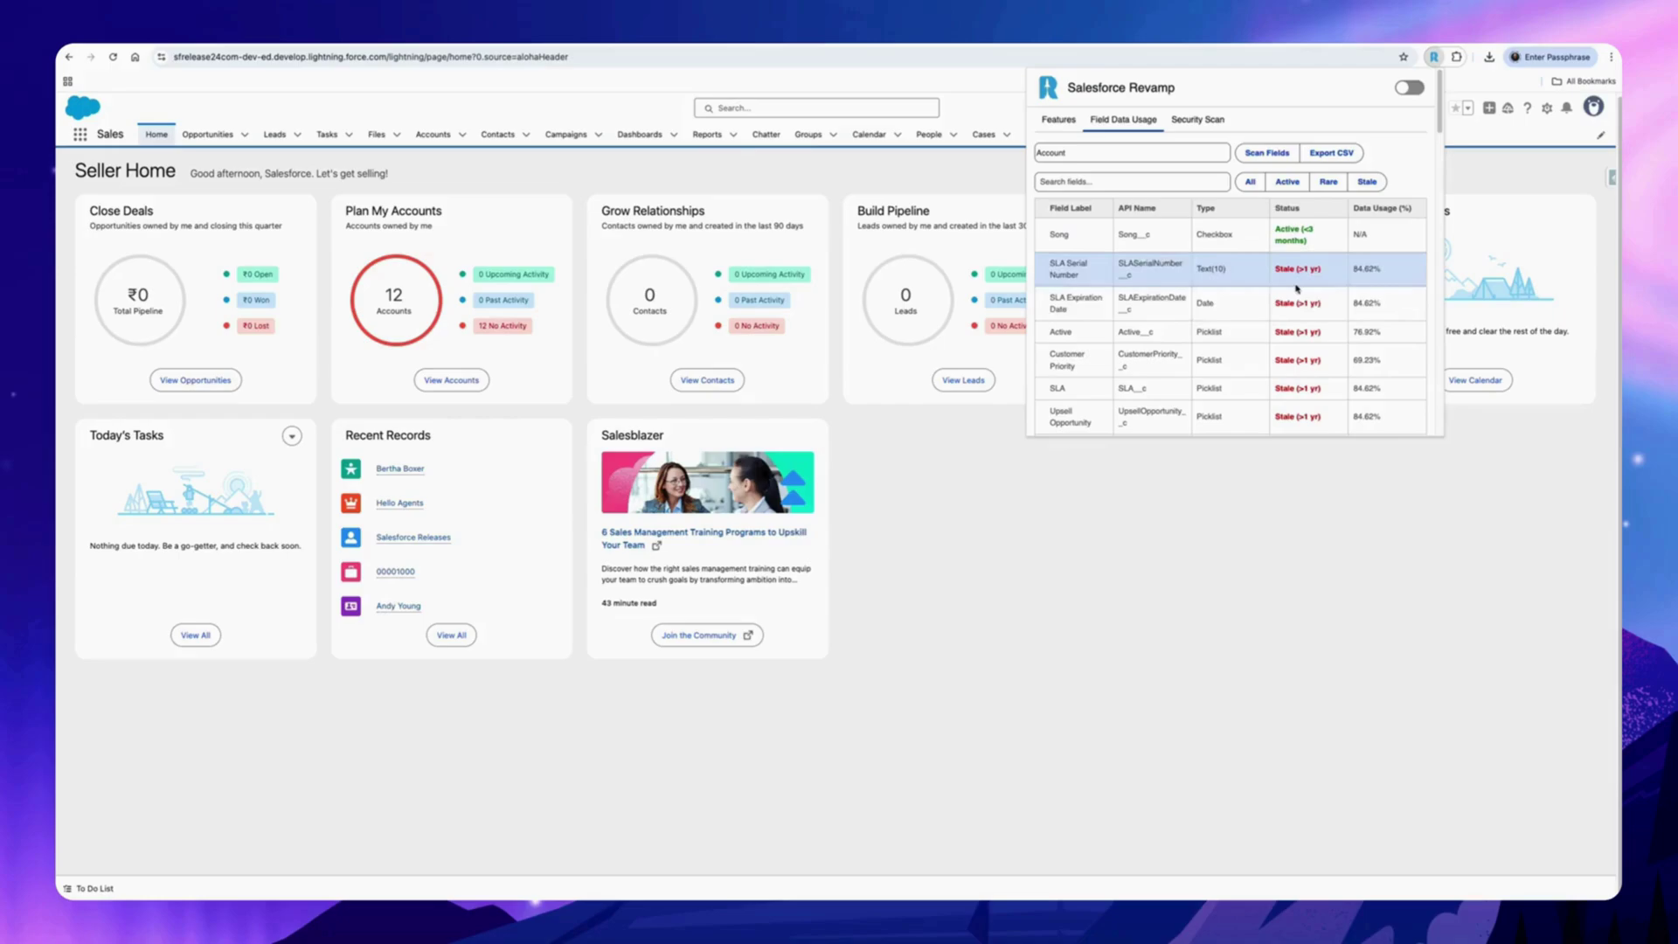
# Step: Filter the Account field scan results by Stale, Rare, Active, then All
pyautogui.scroll(-1, 1297, 333)
pyautogui.scroll(-1, 1297, 333)
pyautogui.scroll(3, 1293, 330)
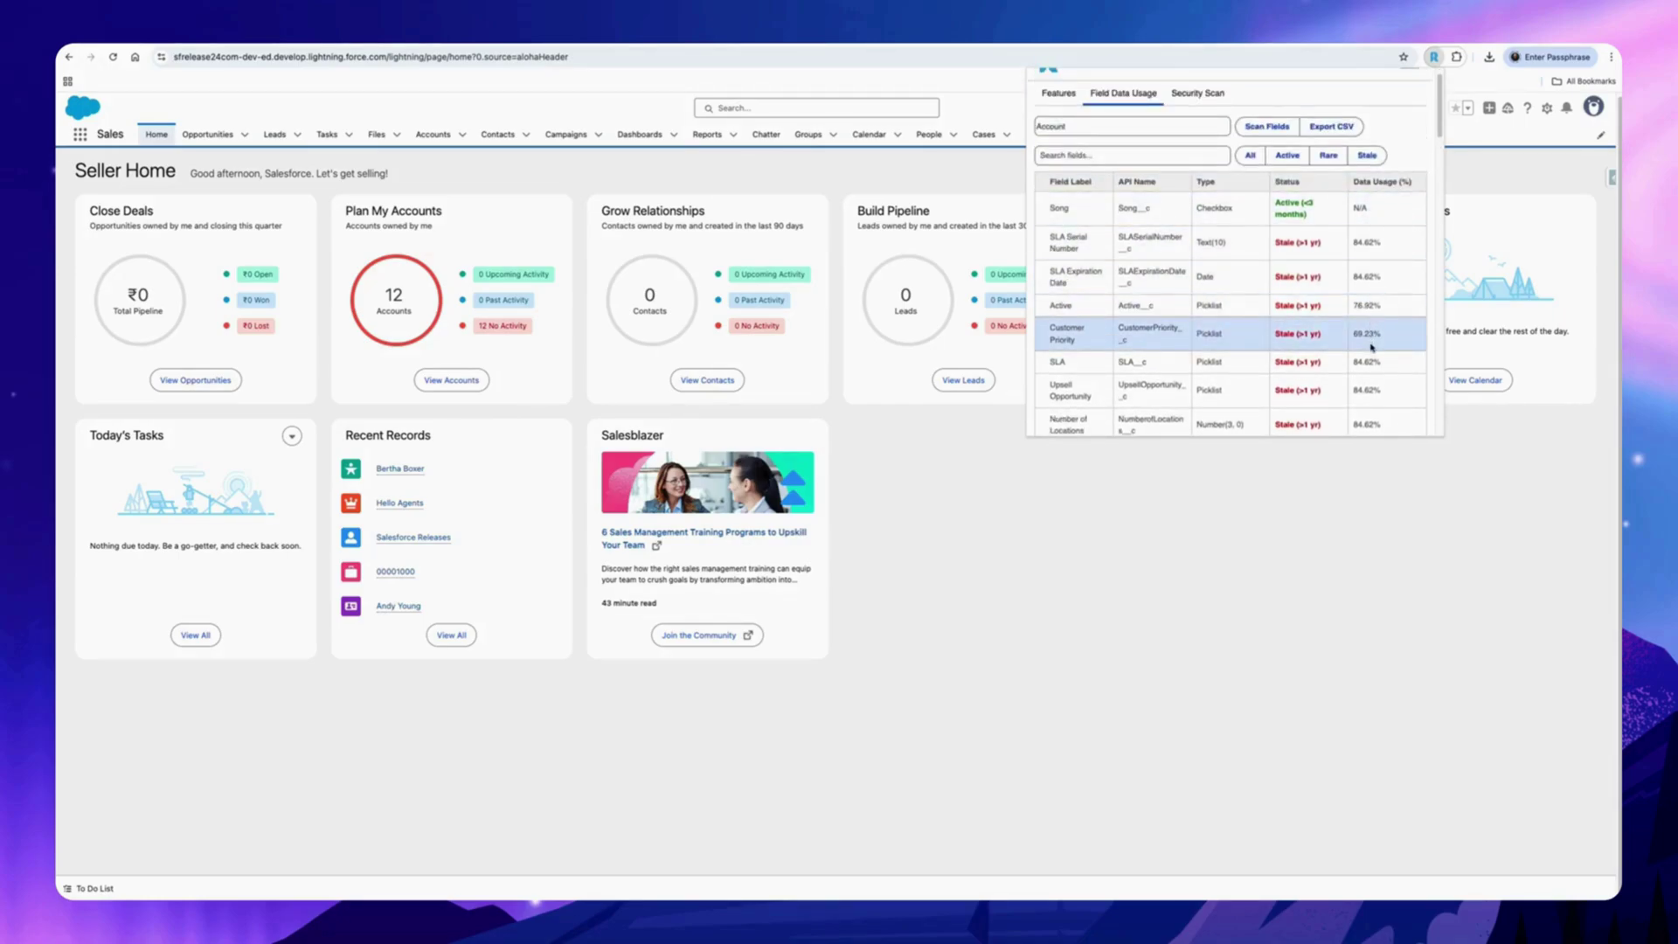
pyautogui.scroll(-1, 1369, 350)
pyautogui.scroll(3, 1363, 332)
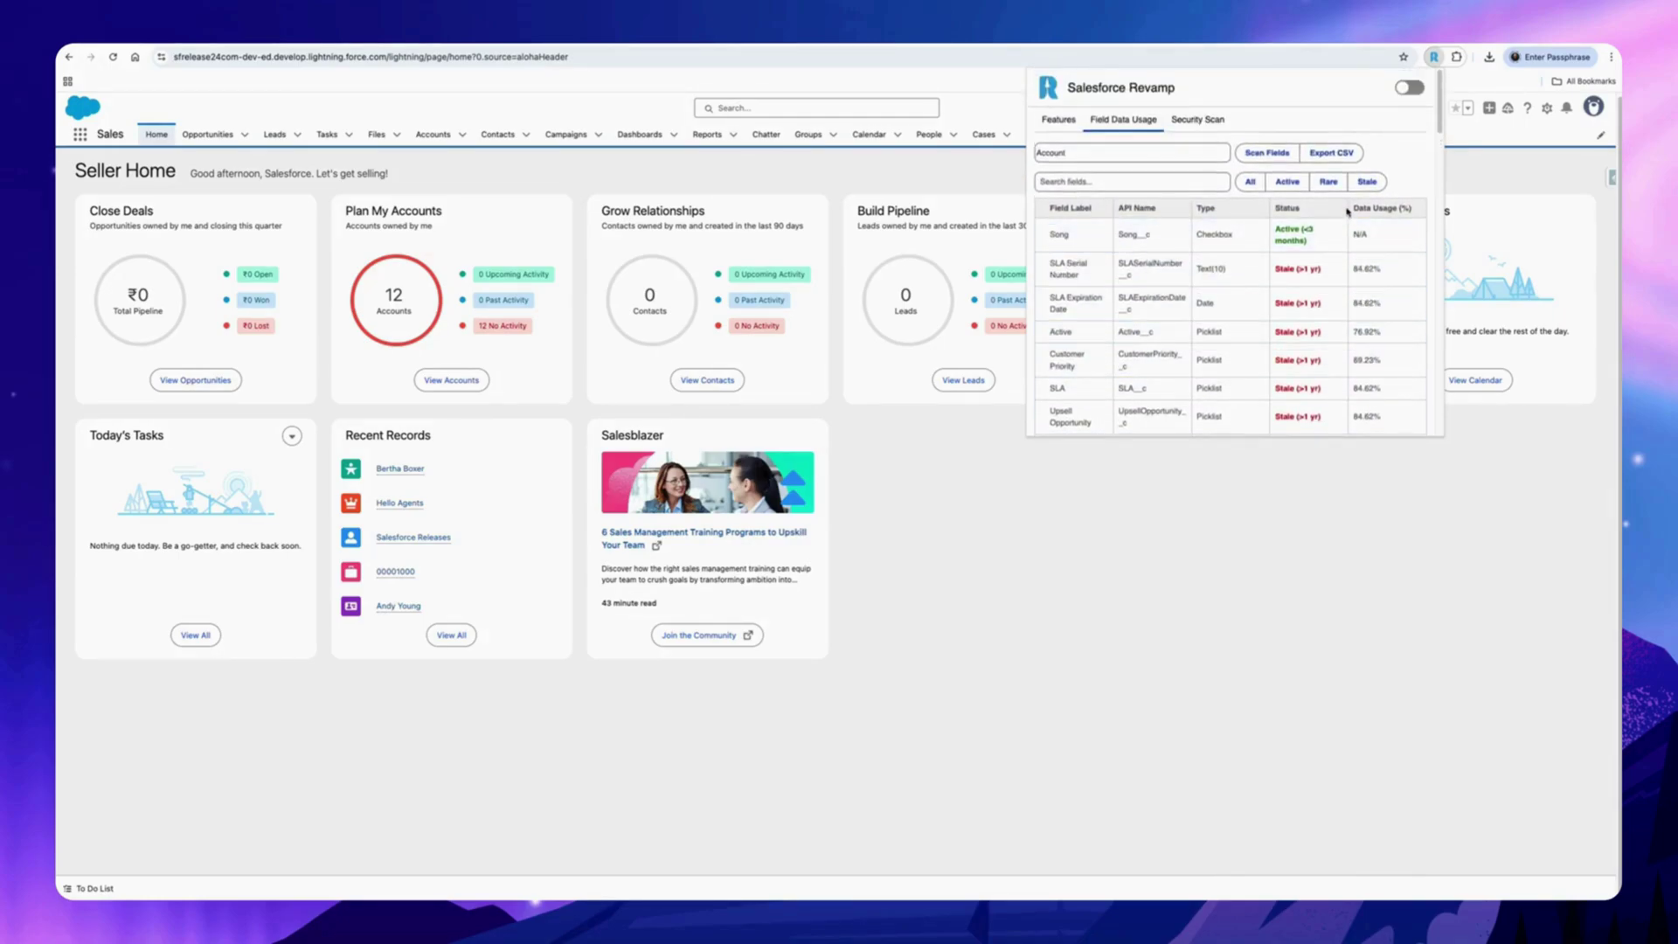
pyautogui.click(1367, 183)
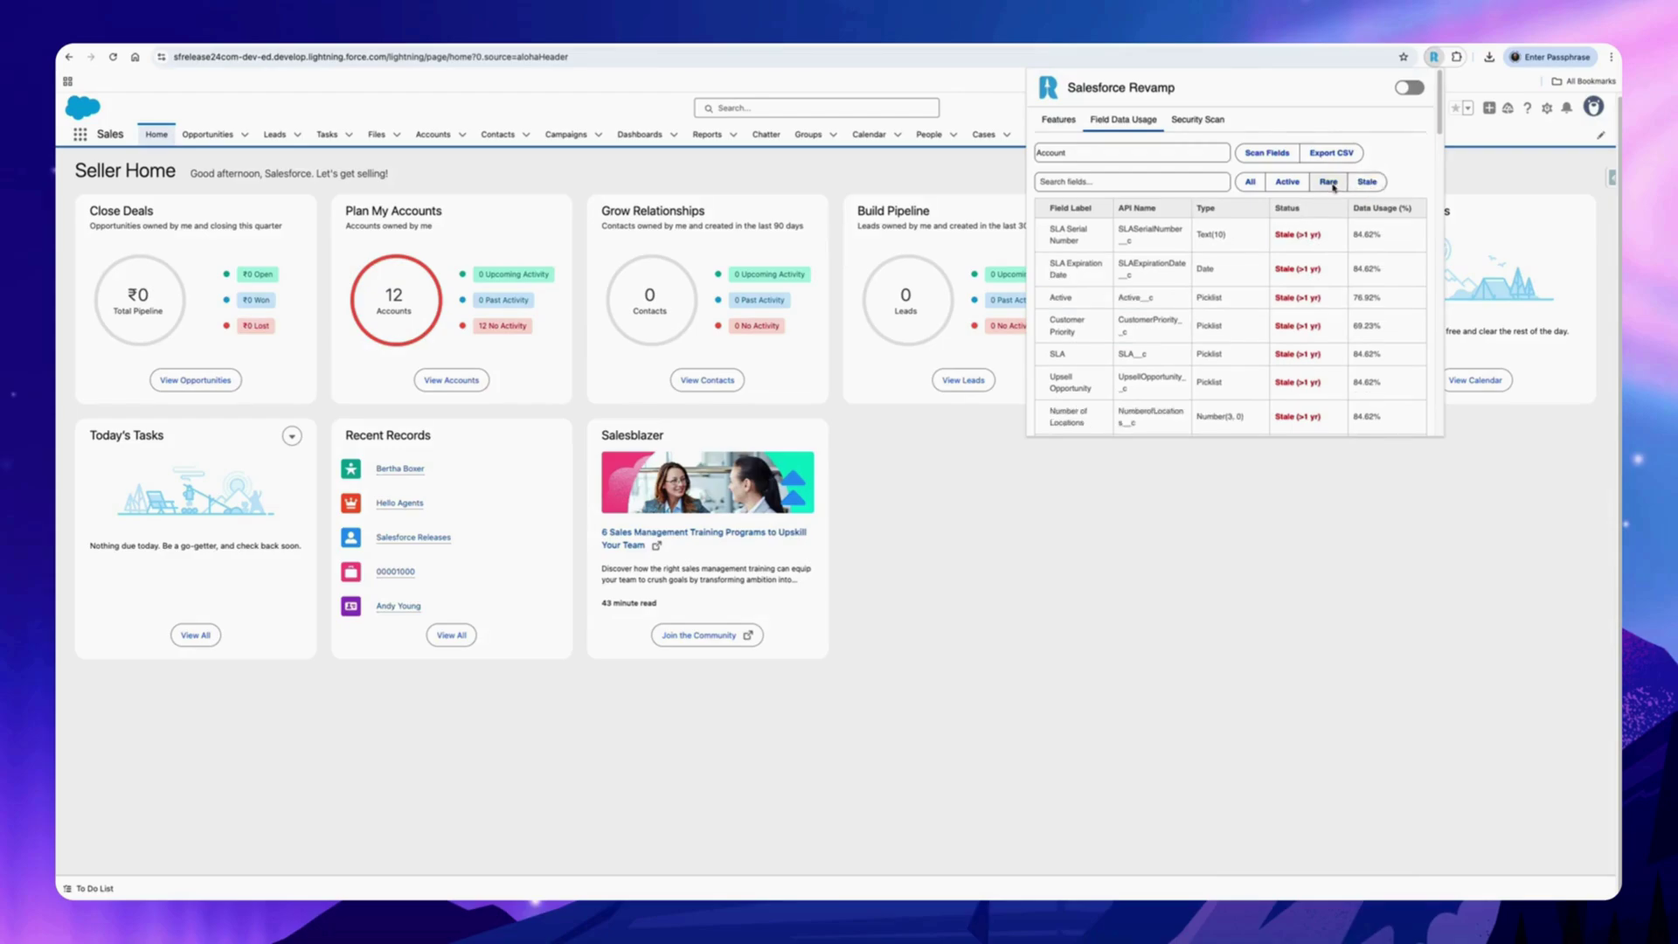
pyautogui.click(1332, 182)
pyautogui.click(1284, 183)
pyautogui.click(1261, 185)
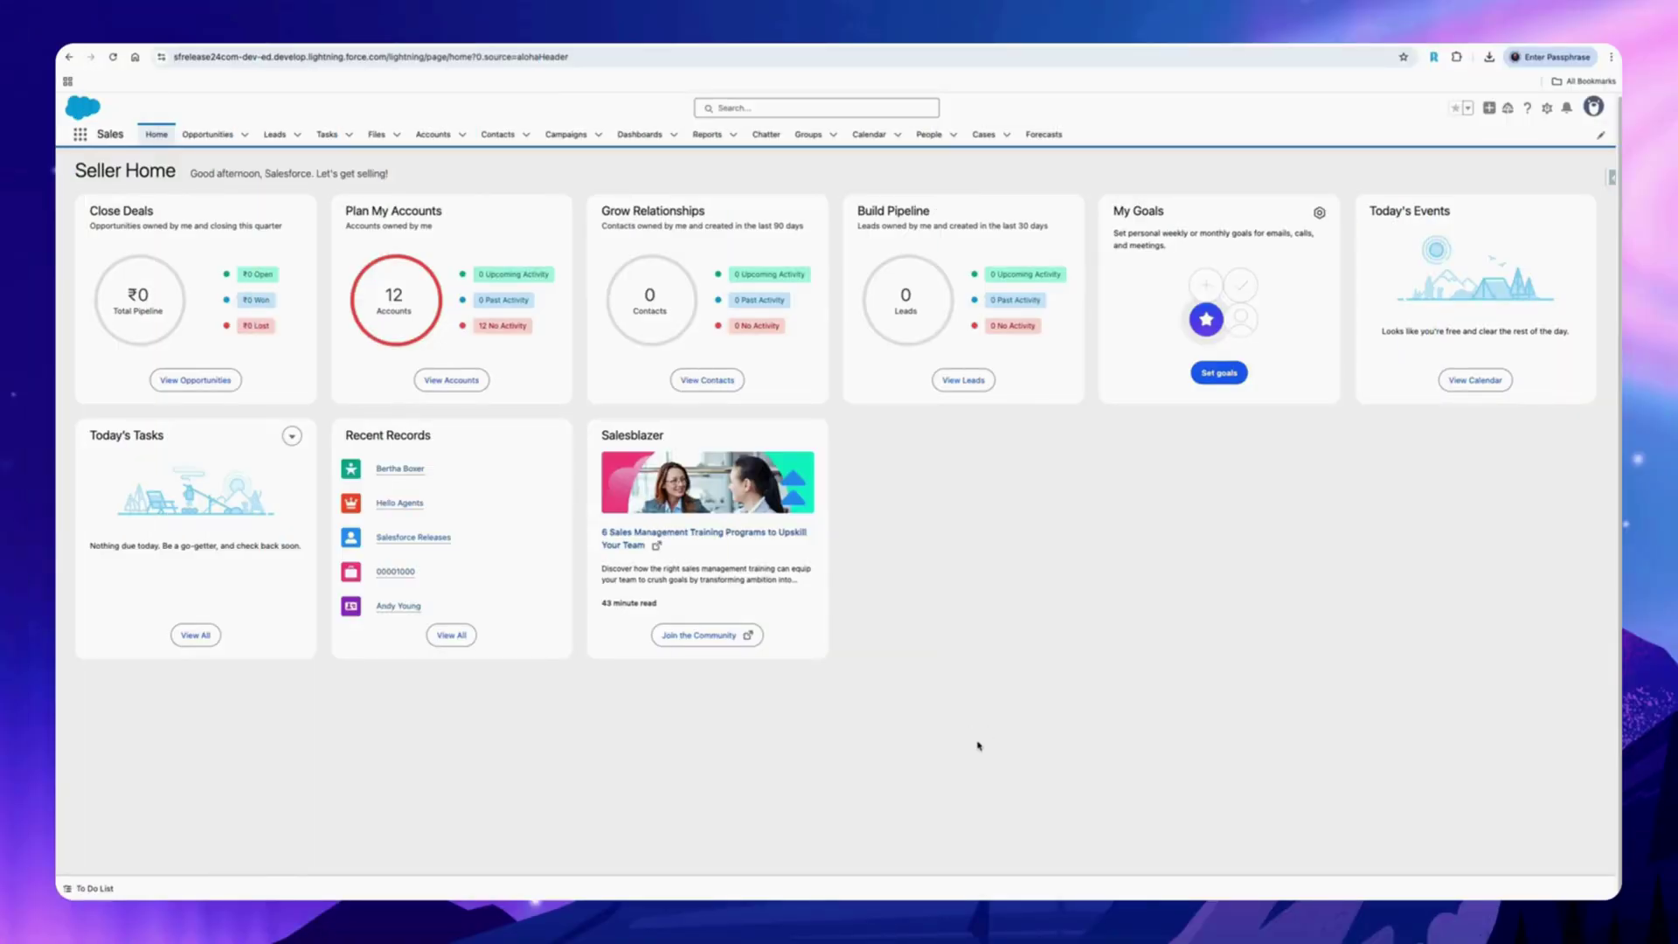
# Step: Run the Revamp extension's Security Scan on the org
pyautogui.click(1433, 58)
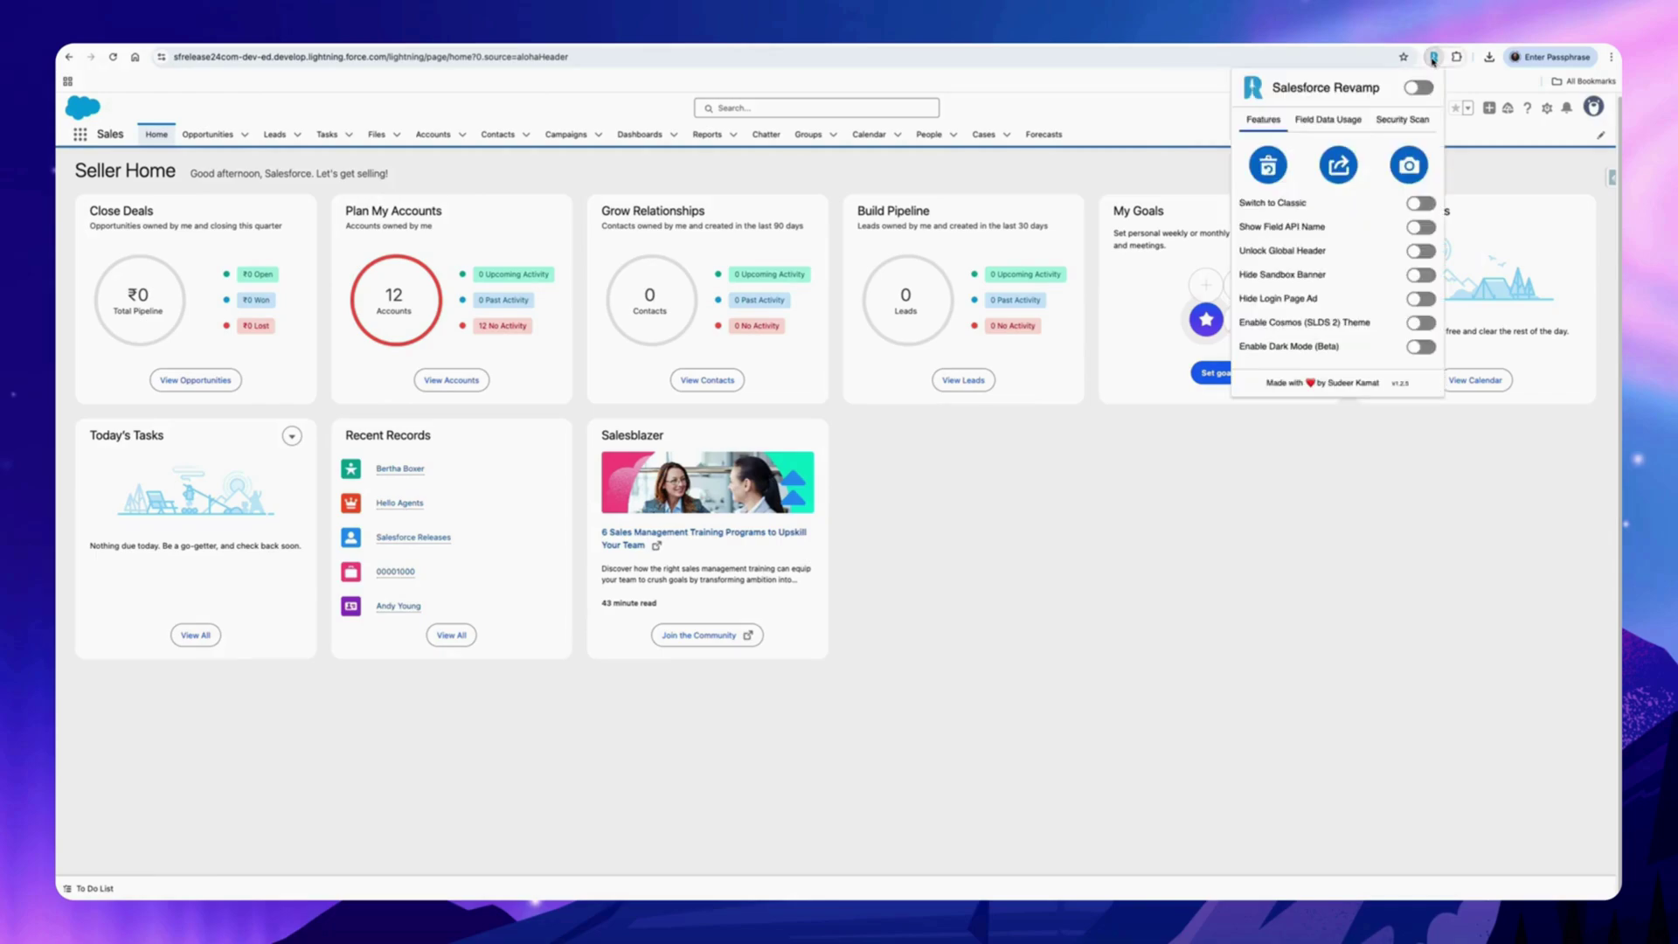
pyautogui.click(1398, 123)
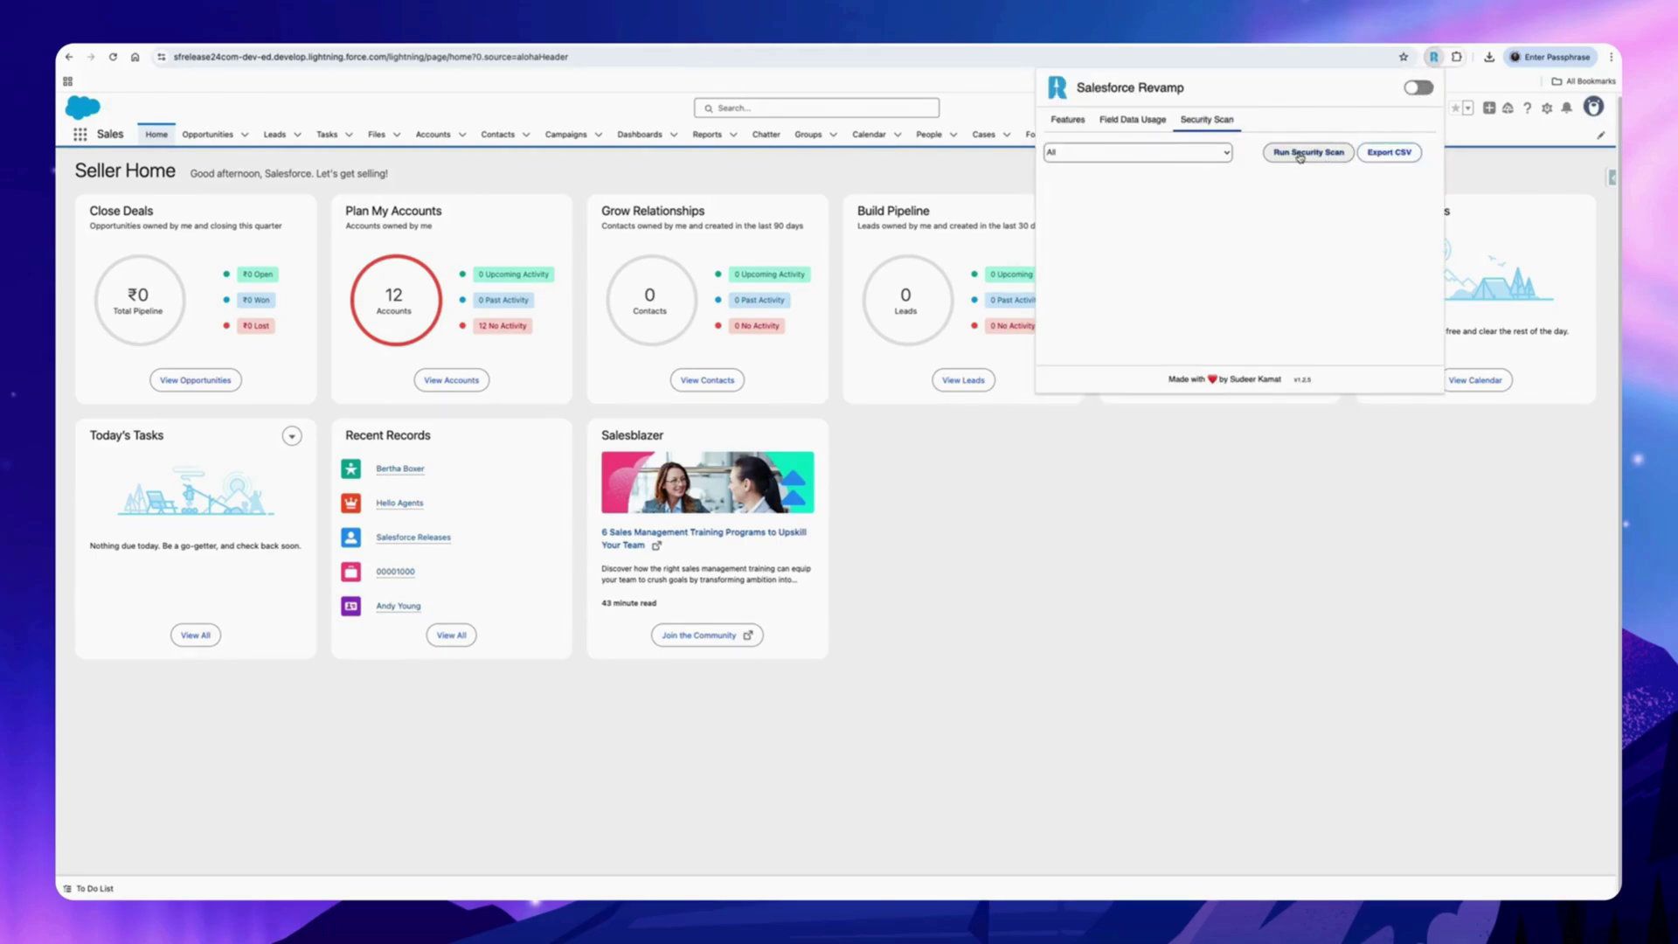
pyautogui.click(1302, 153)
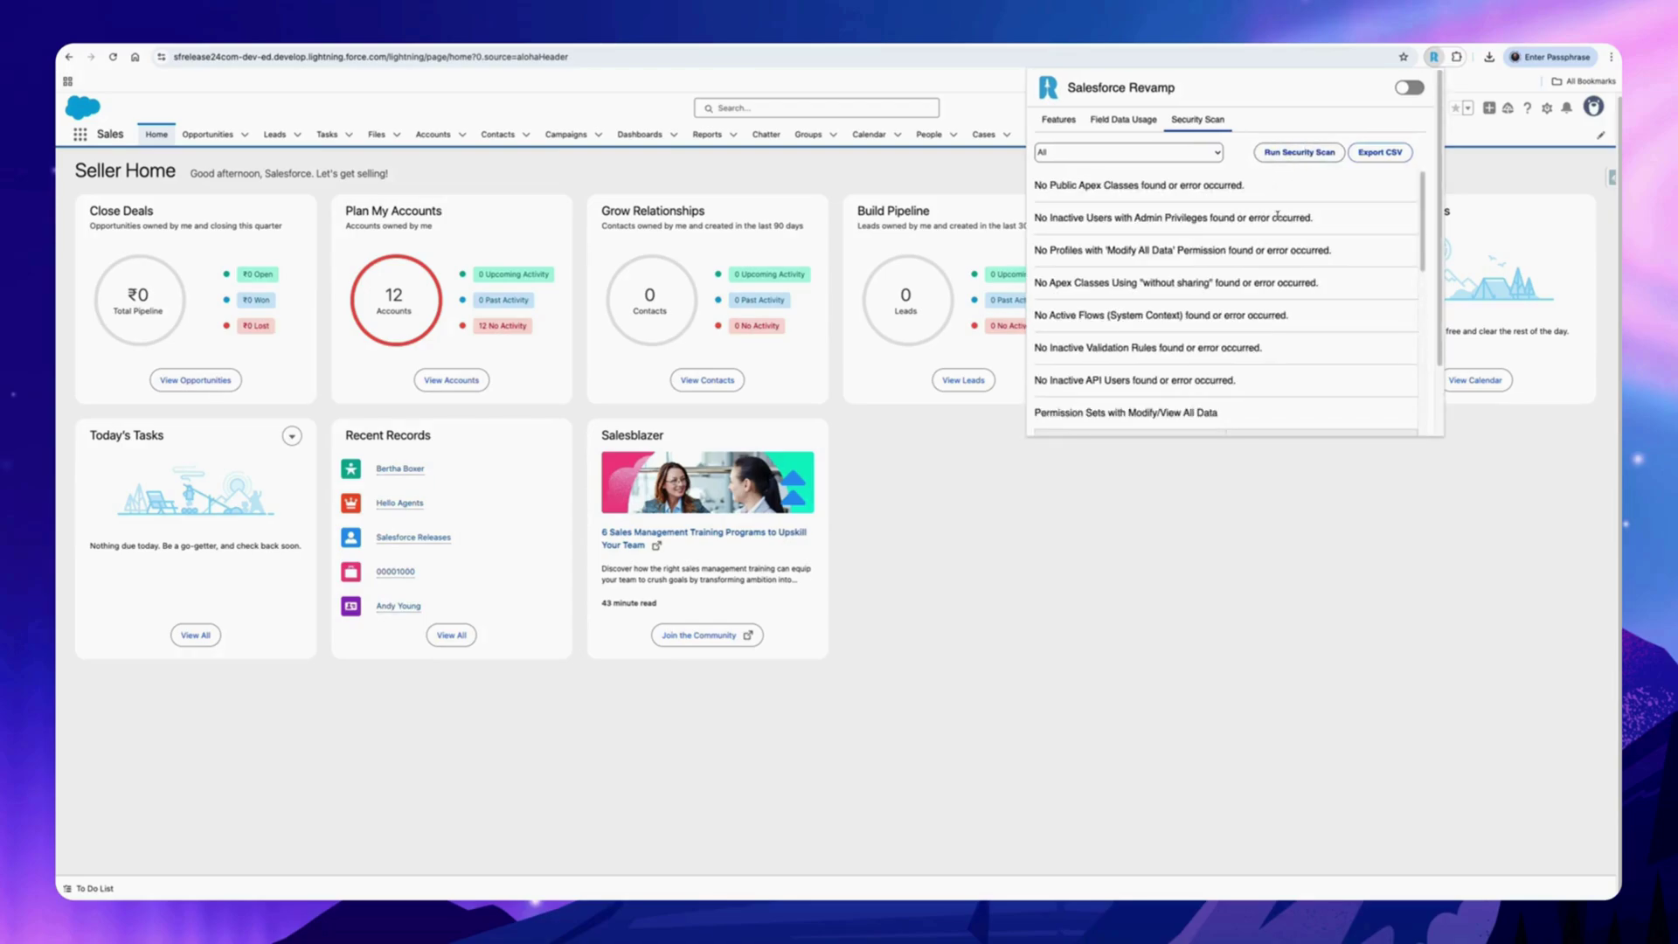
# Step: Review the results: three Critical permission sets with Modify/View All Data, two Medium connected apps
pyautogui.scroll(-3, 1274, 236)
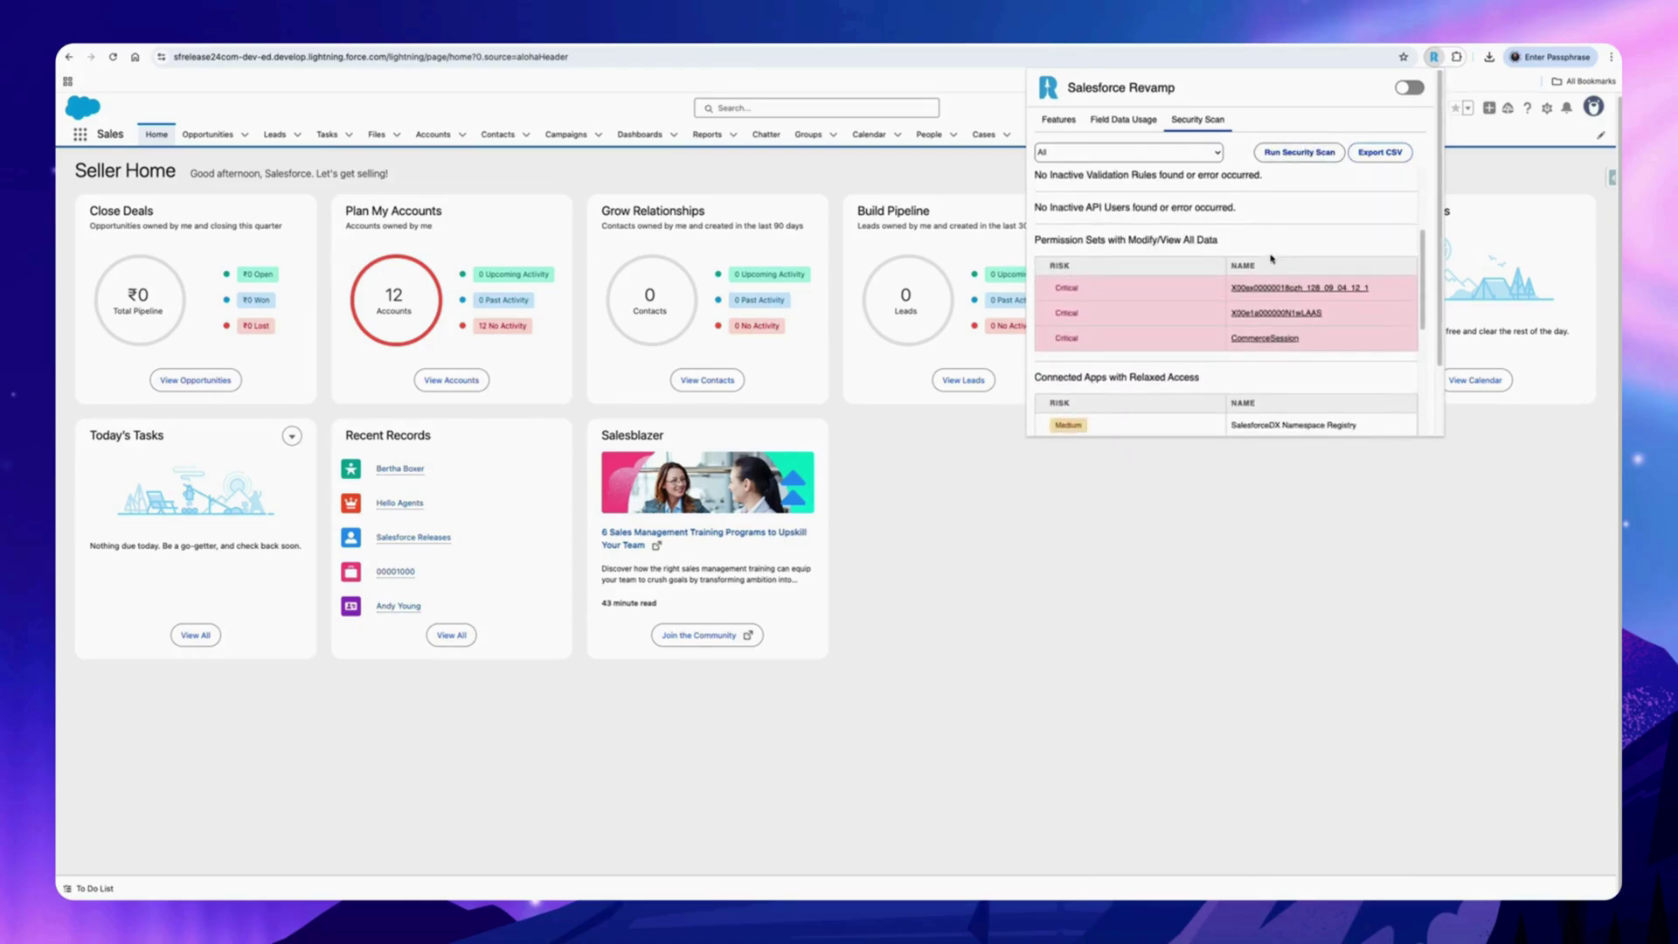
pyautogui.scroll(-5, 1272, 258)
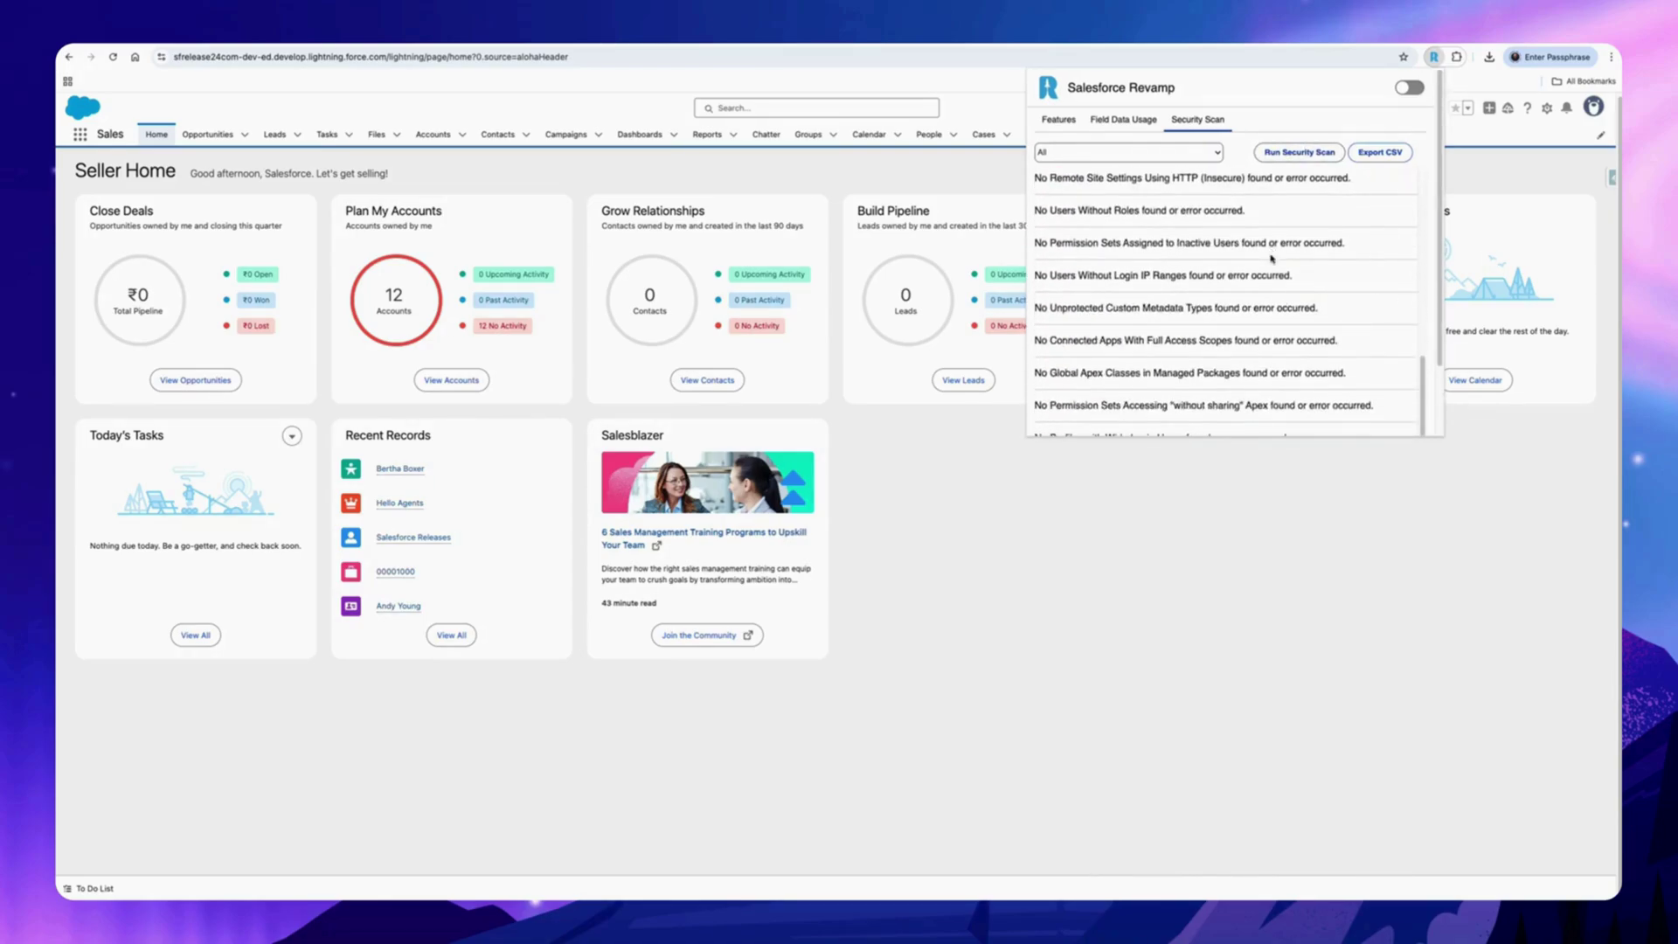
pyautogui.scroll(-1, 1272, 259)
pyautogui.scroll(6, 1271, 258)
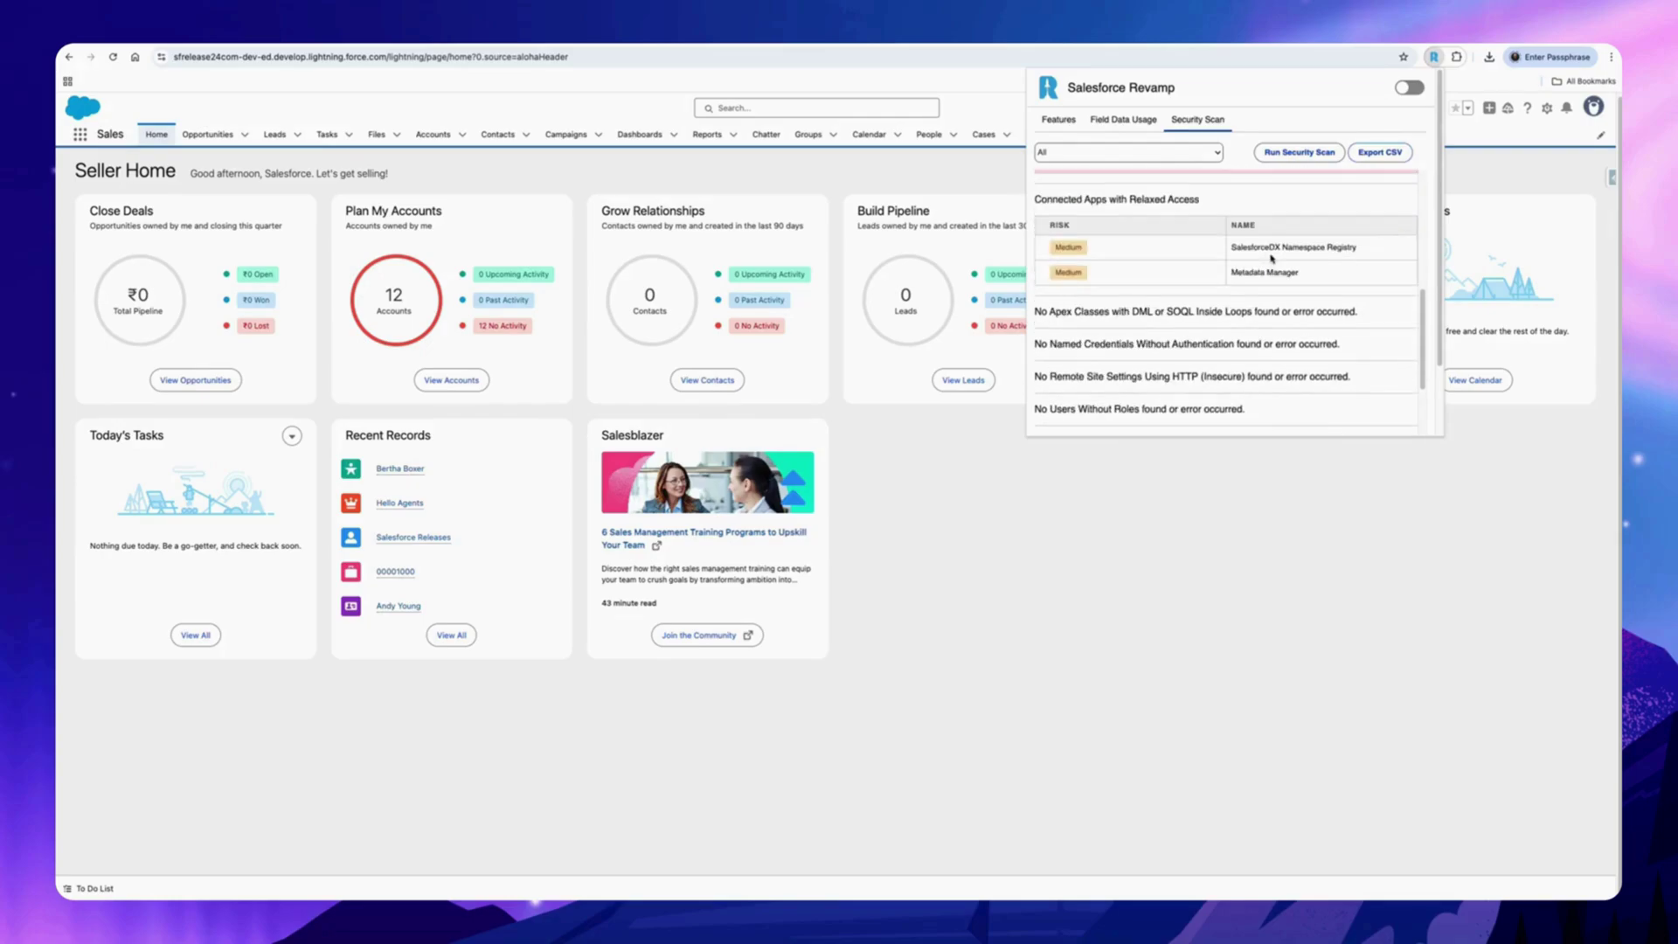
pyautogui.scroll(-9, 1271, 259)
# Step: Filter the findings by Critical, High, Medium, then Low severity, and reset the filter to All
pyautogui.click(1177, 149)
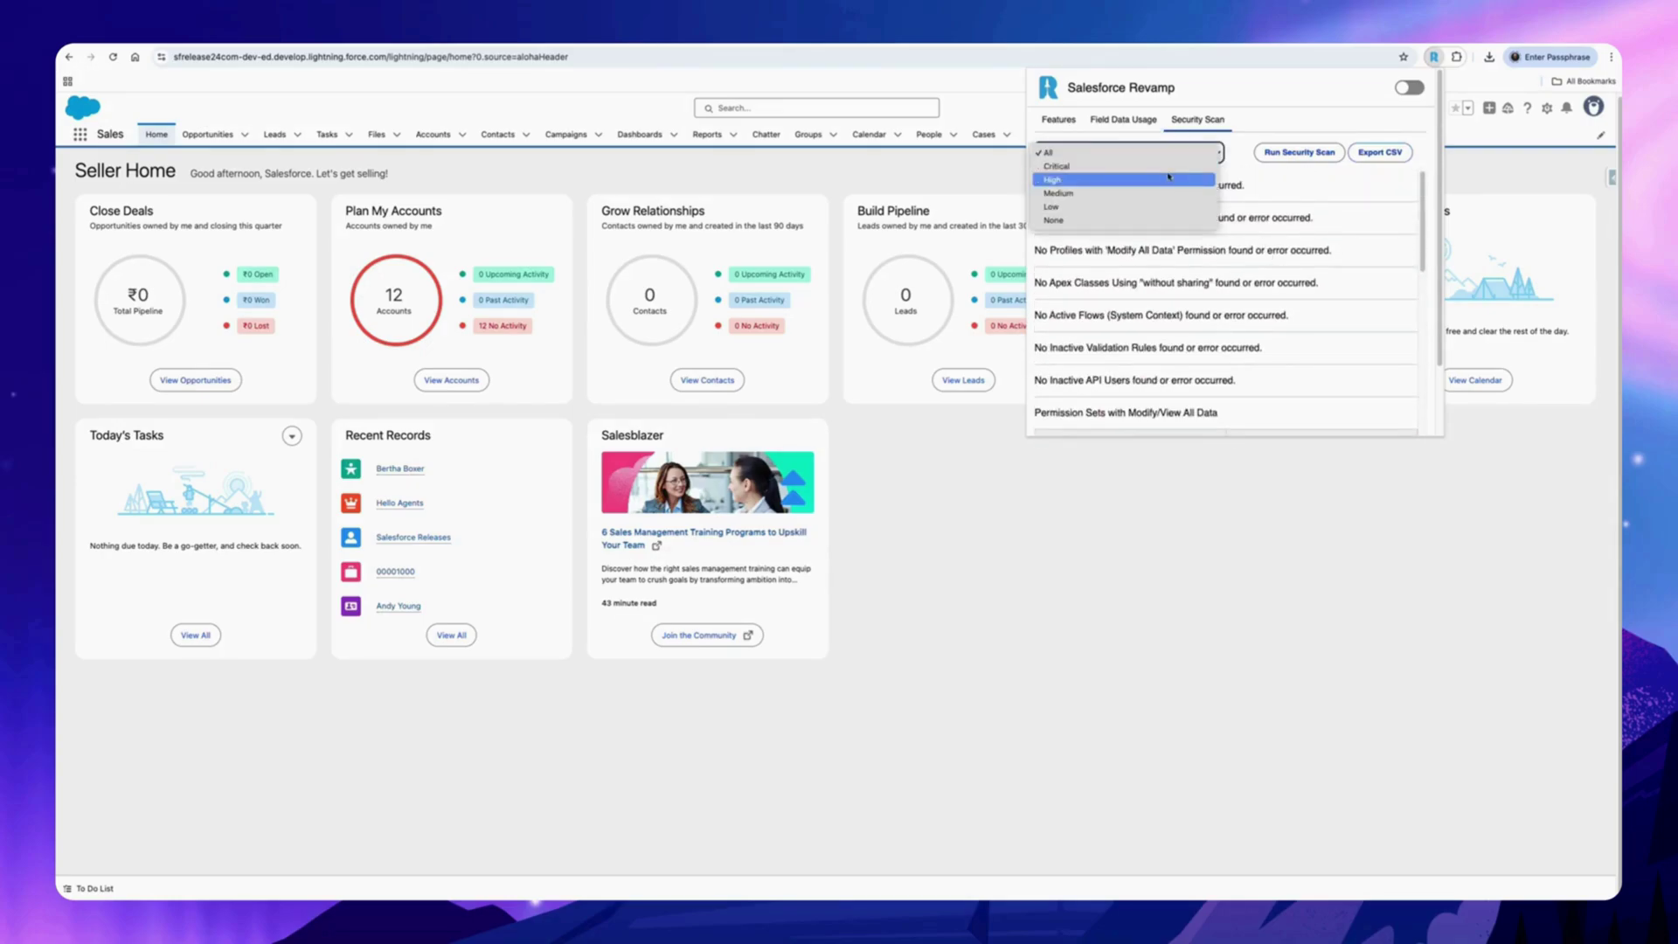
pyautogui.click(1176, 165)
pyautogui.click(1177, 160)
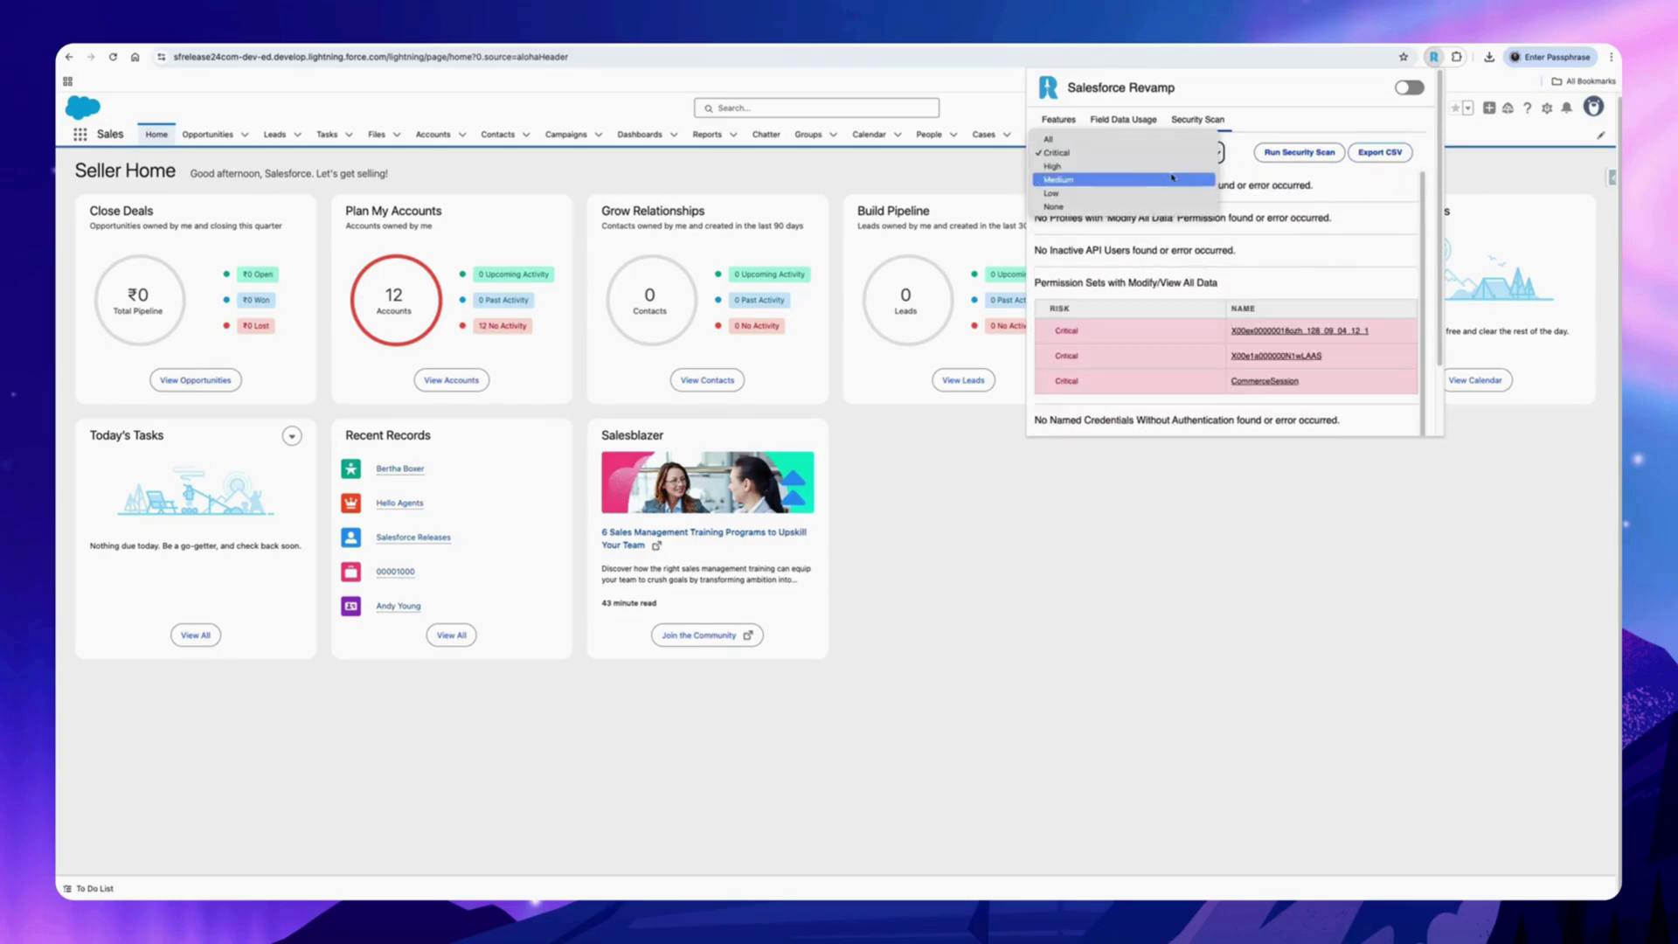
pyautogui.click(1176, 166)
pyautogui.click(1178, 151)
pyautogui.click(1173, 166)
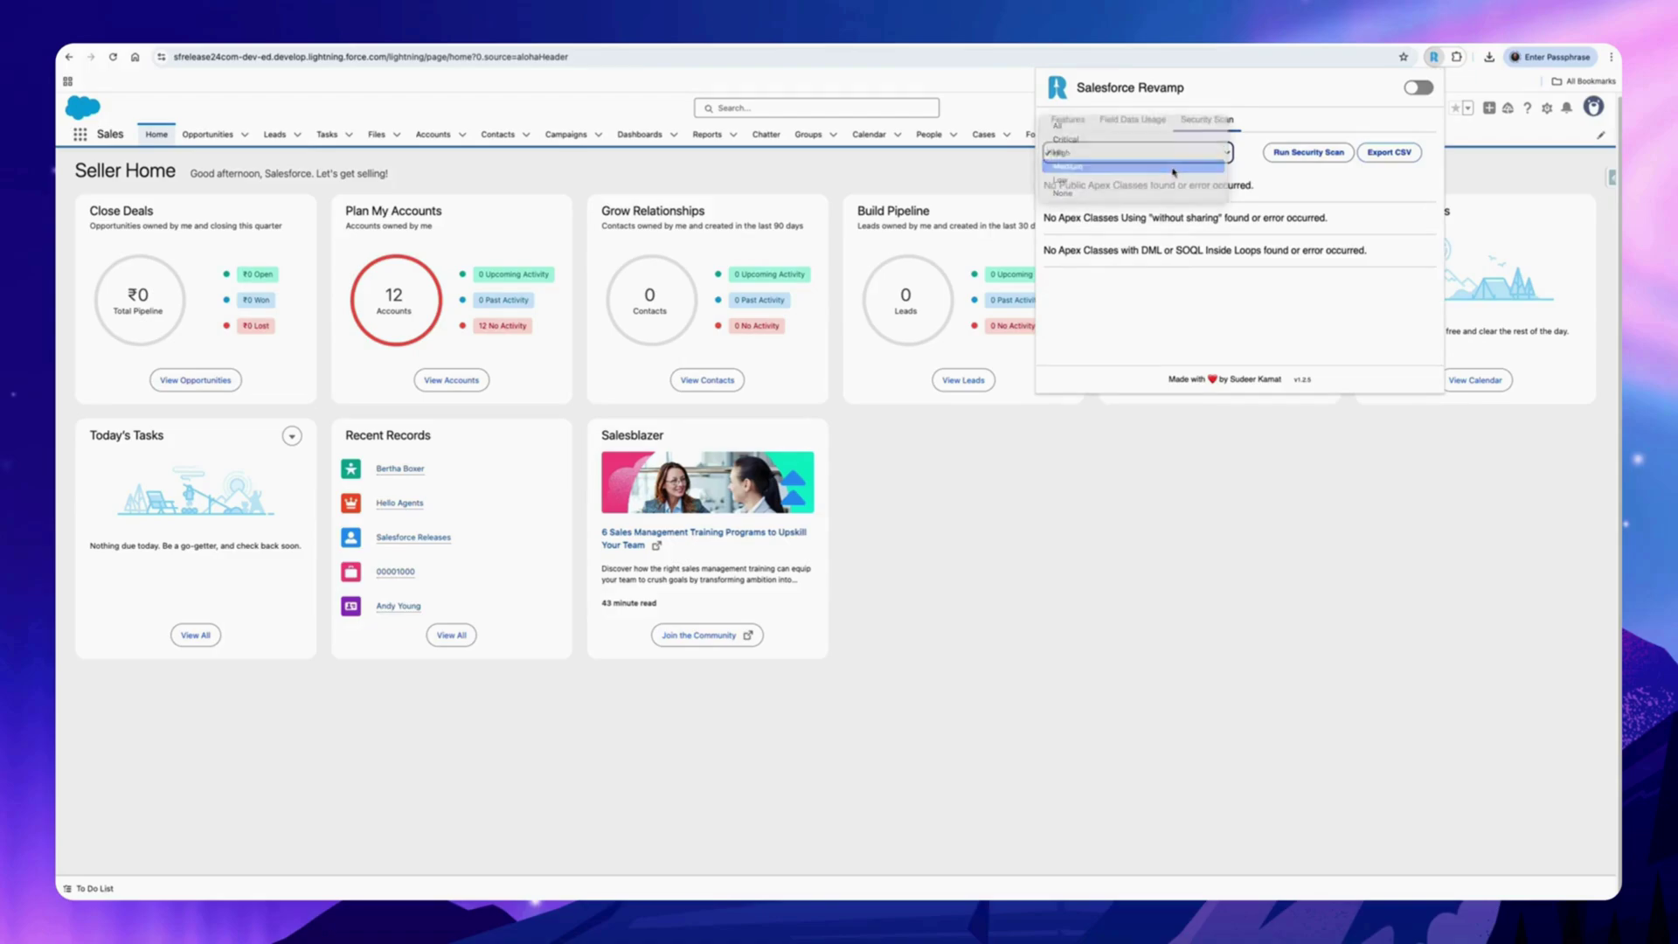
pyautogui.click(1171, 153)
pyautogui.click(1166, 166)
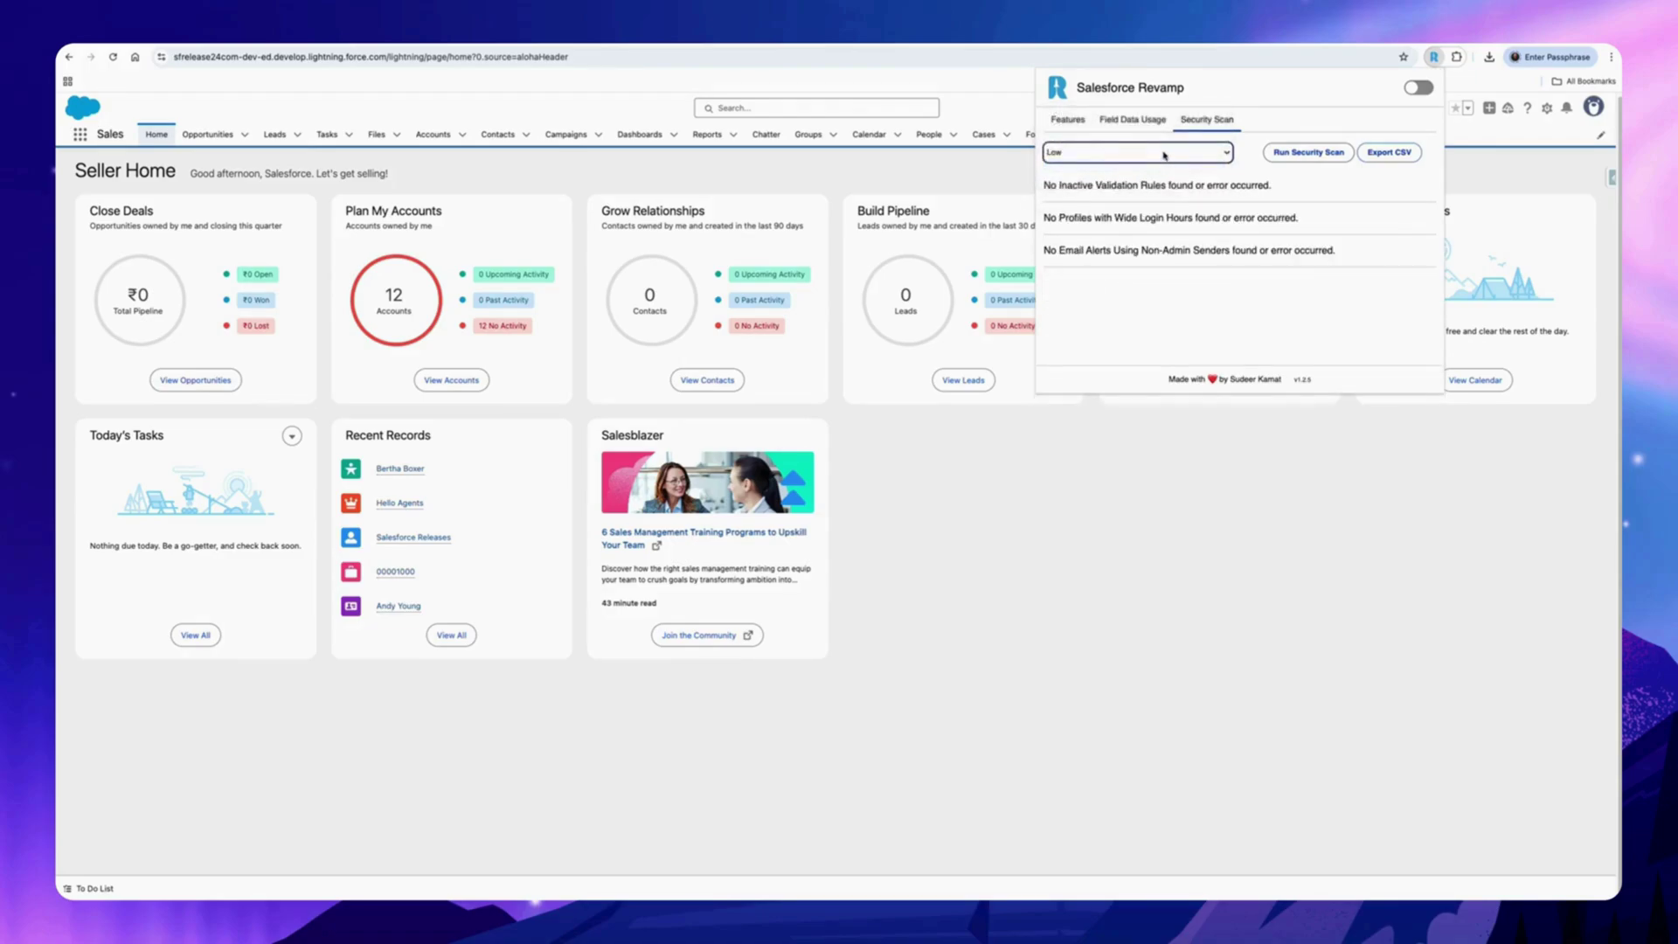
pyautogui.click(1162, 153)
pyautogui.click(1160, 152)
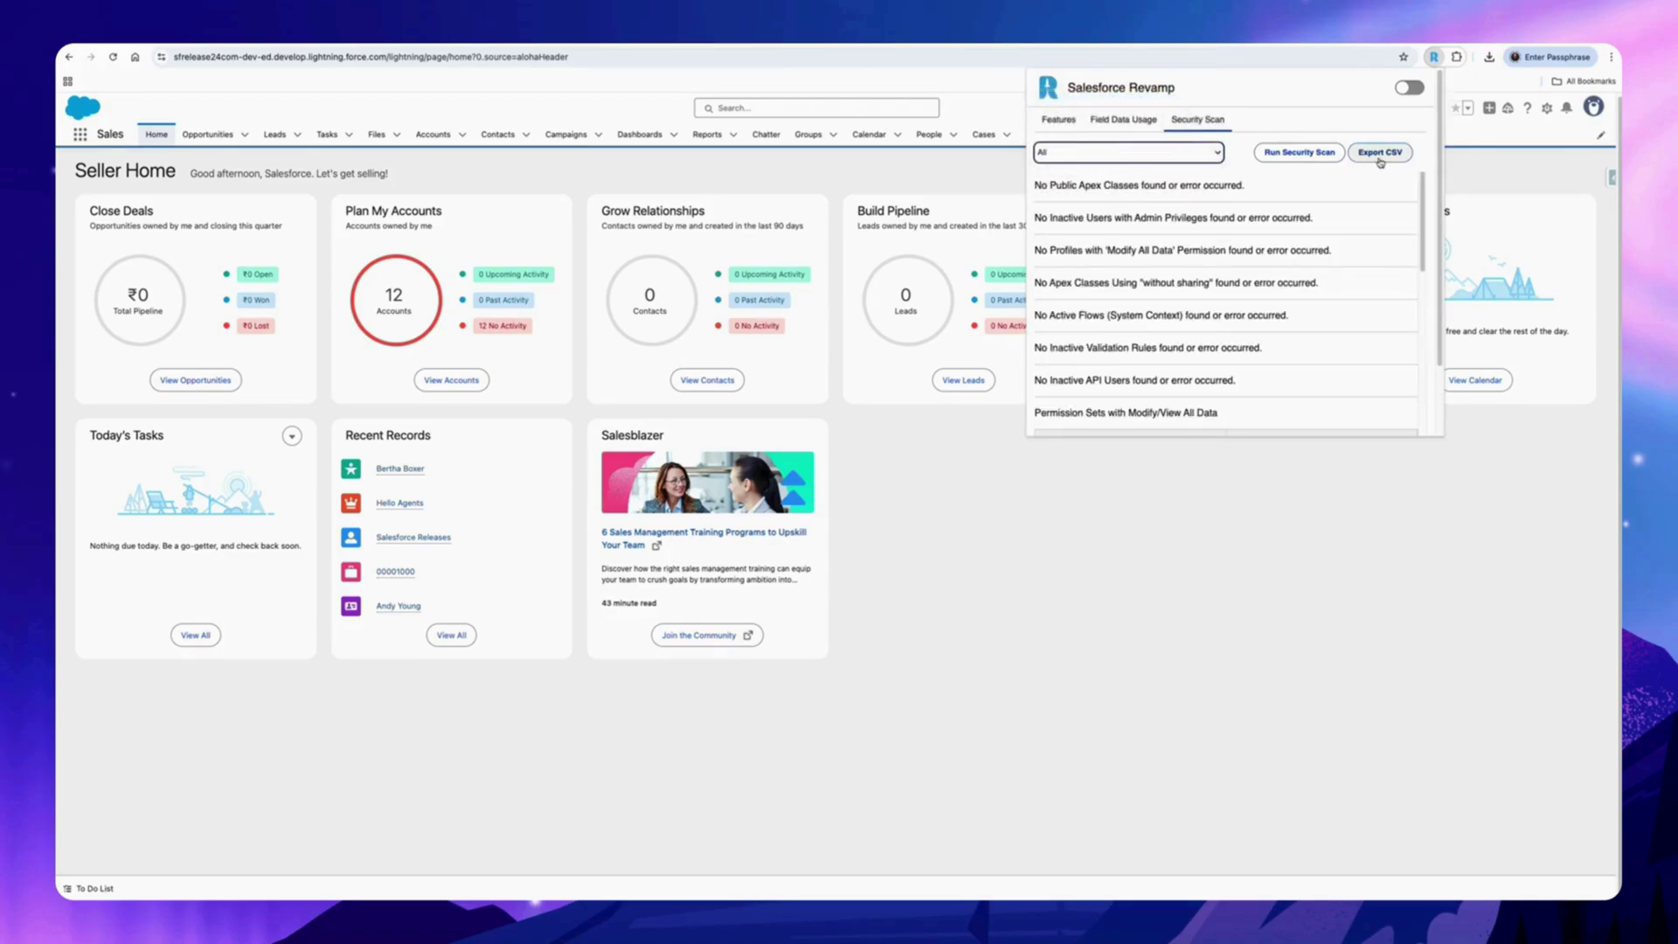